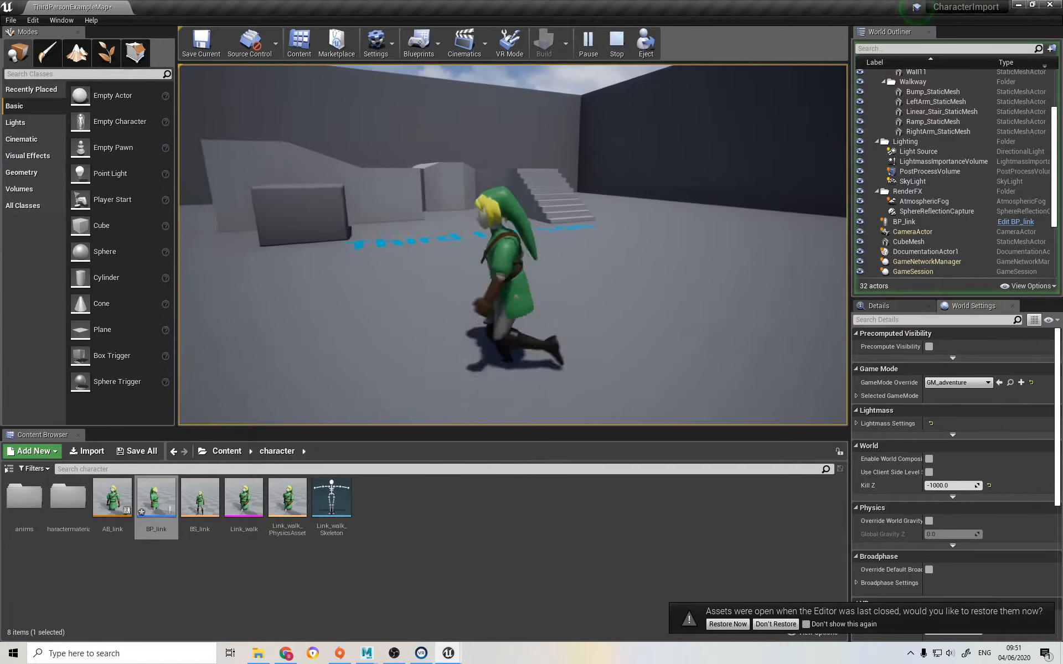
Run the character around the level in several directions to check its turning, and end the play session.
{"action": "key", "text": "d"}
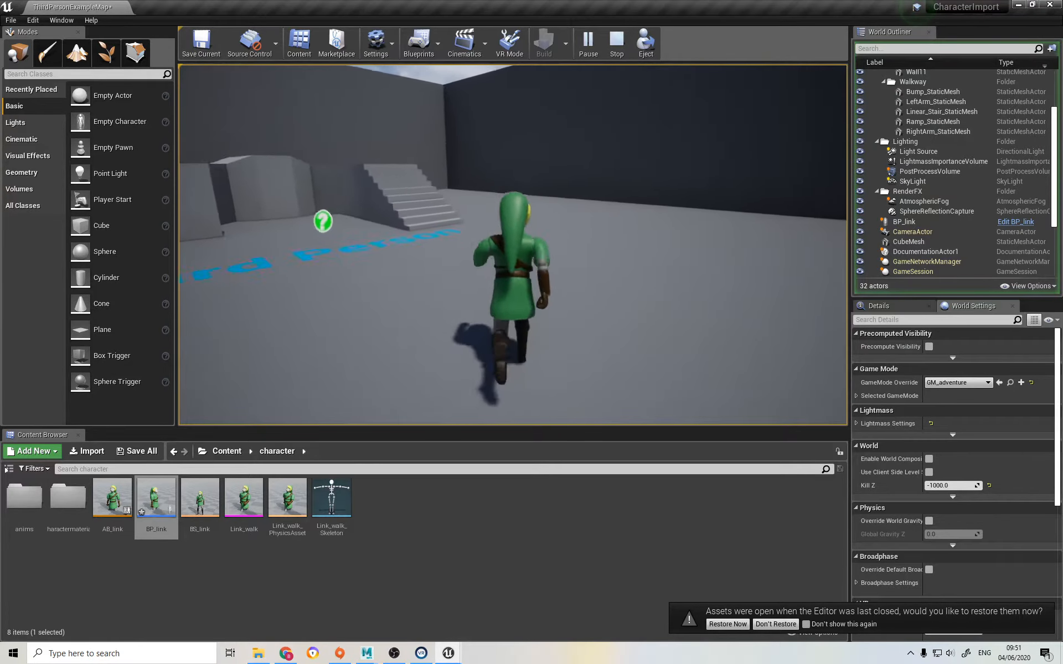
{"action": "key", "text": "a"}
{"action": "key", "text": "w"}
{"action": "key", "text": "d"}
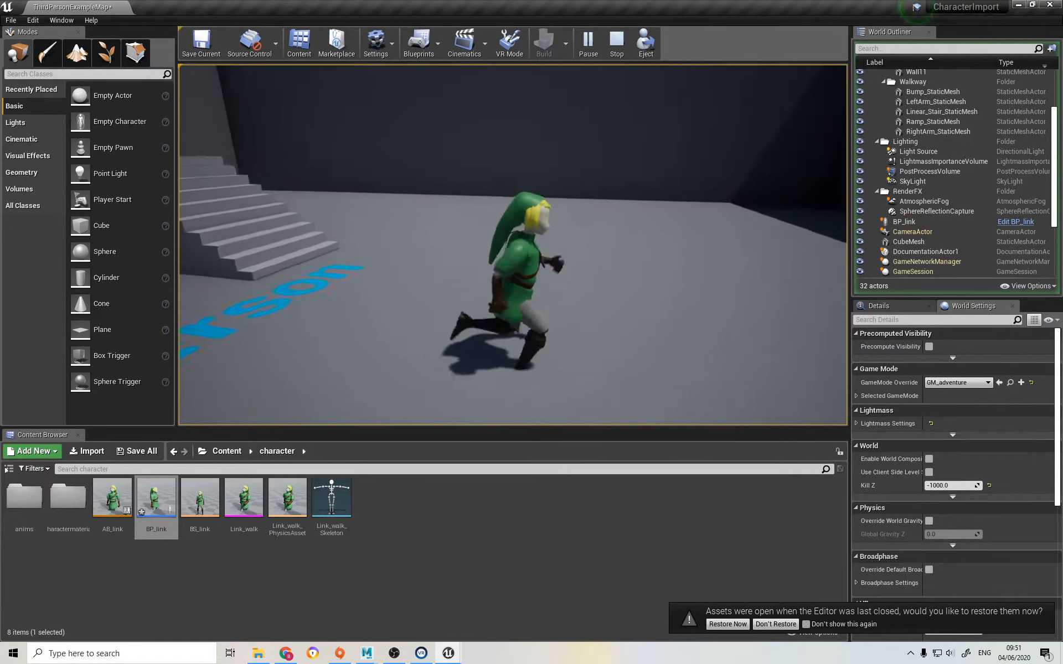
{"action": "key", "text": "w"}
{"action": "key", "text": "d"}
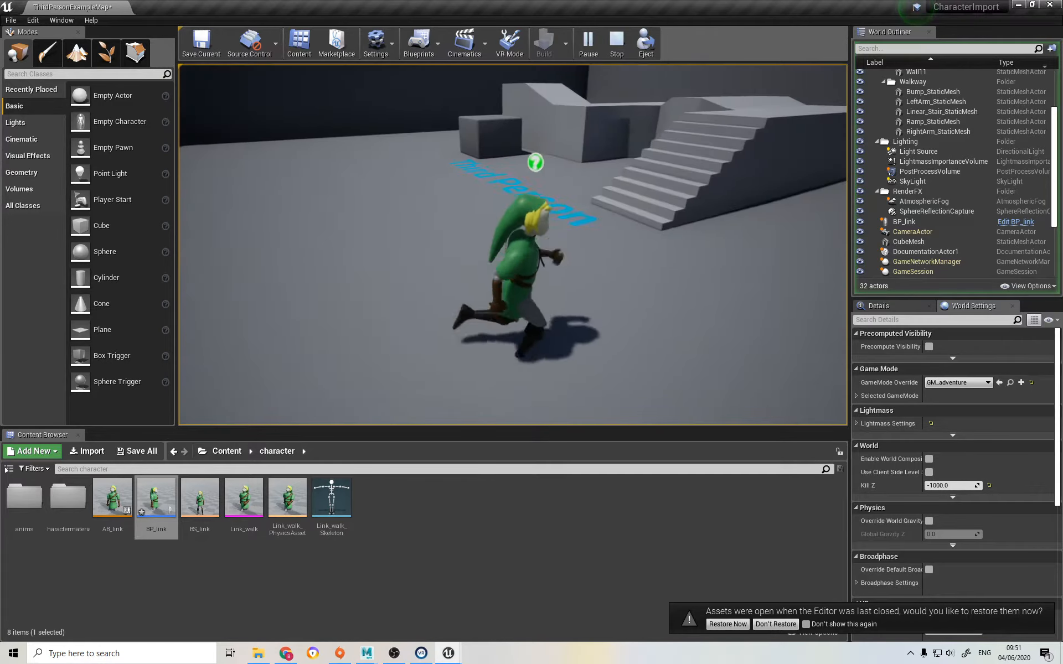
{"action": "key", "text": "a"}
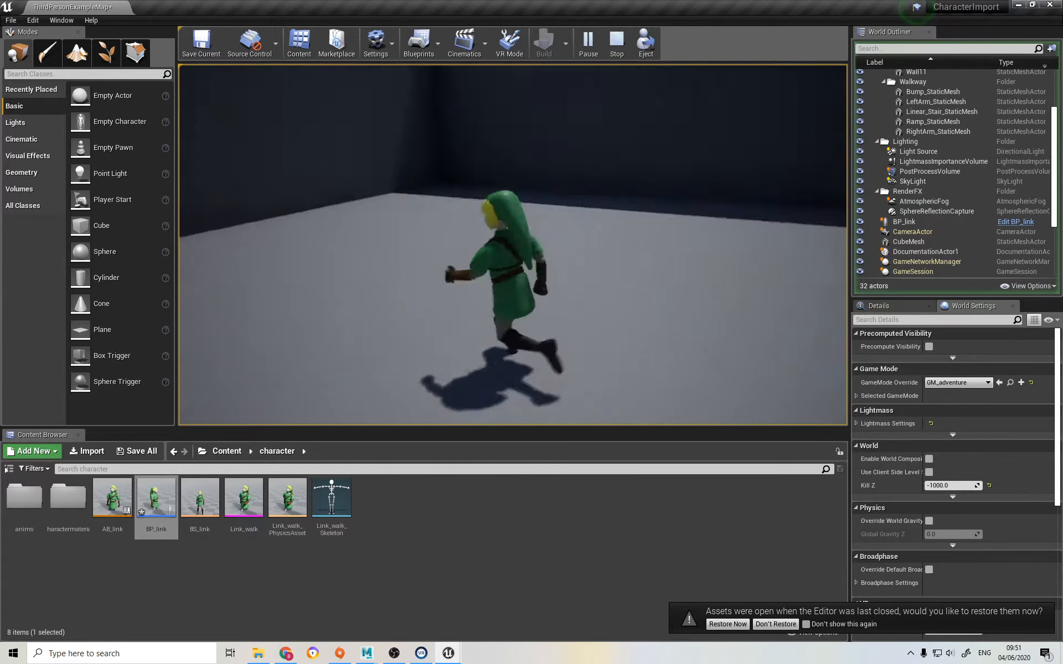
{"action": "key", "text": "w"}
{"action": "key", "text": "a"}
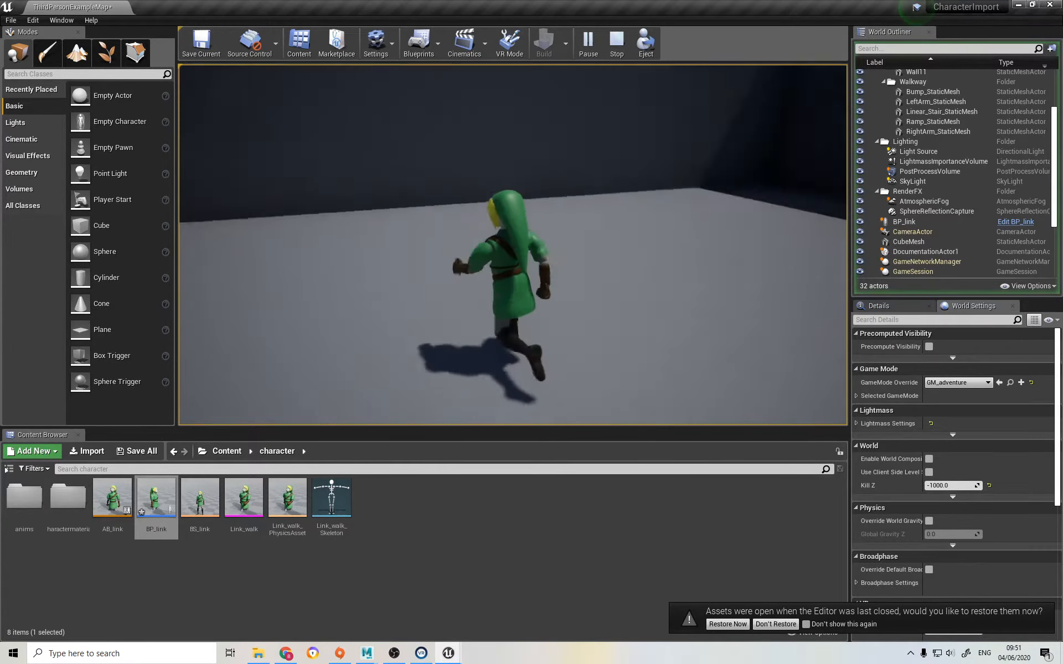
{"action": "key", "text": "w"}
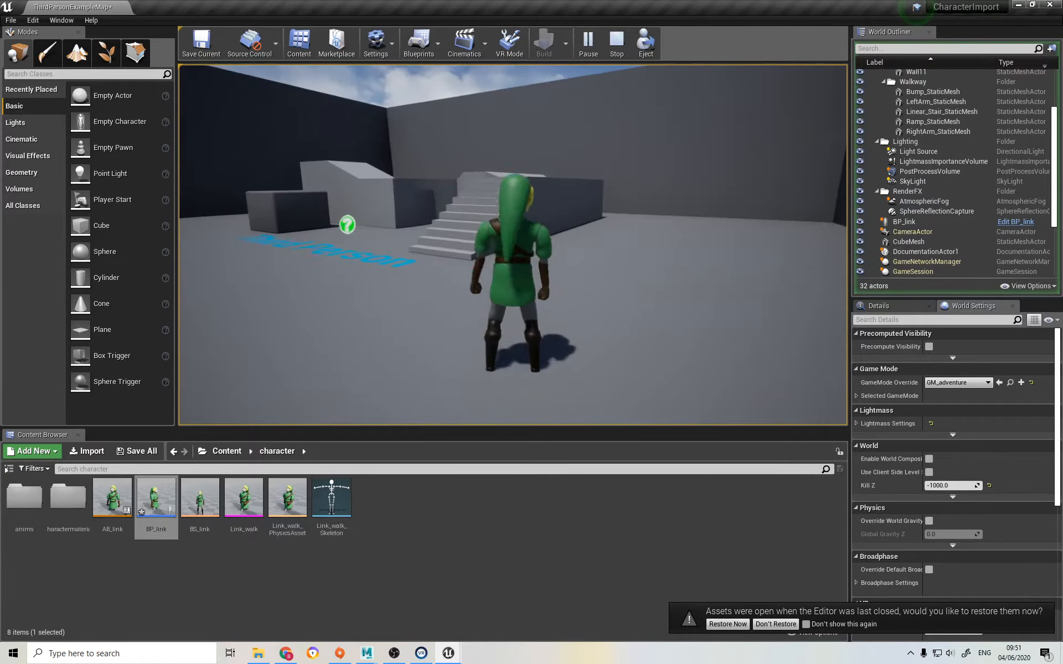
{"action": "key", "text": "w"}
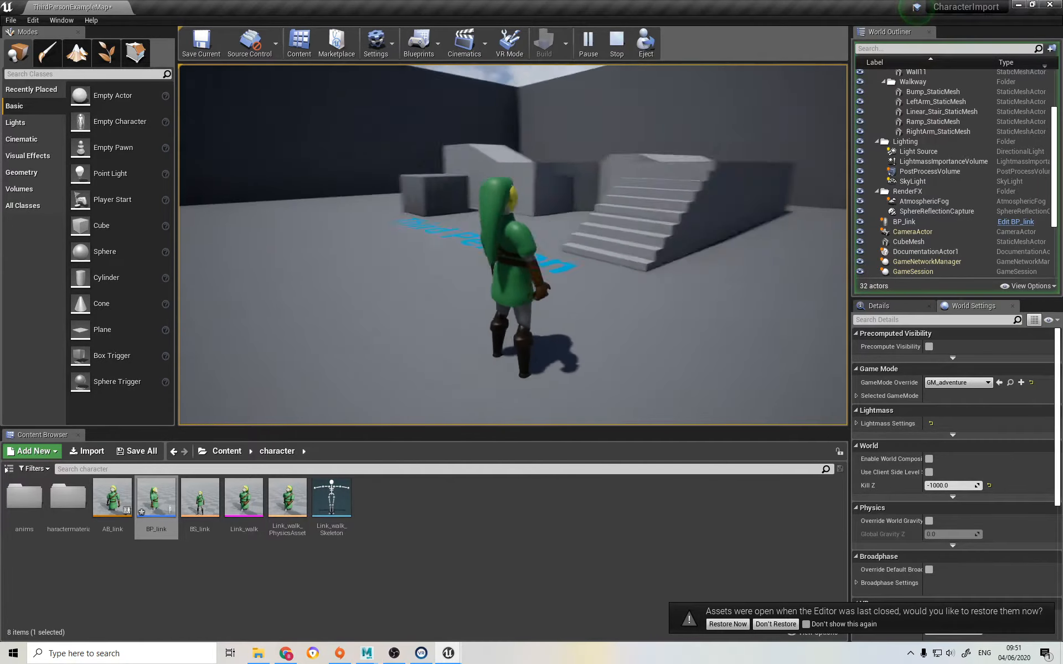
{"action": "key", "text": "Escape"}
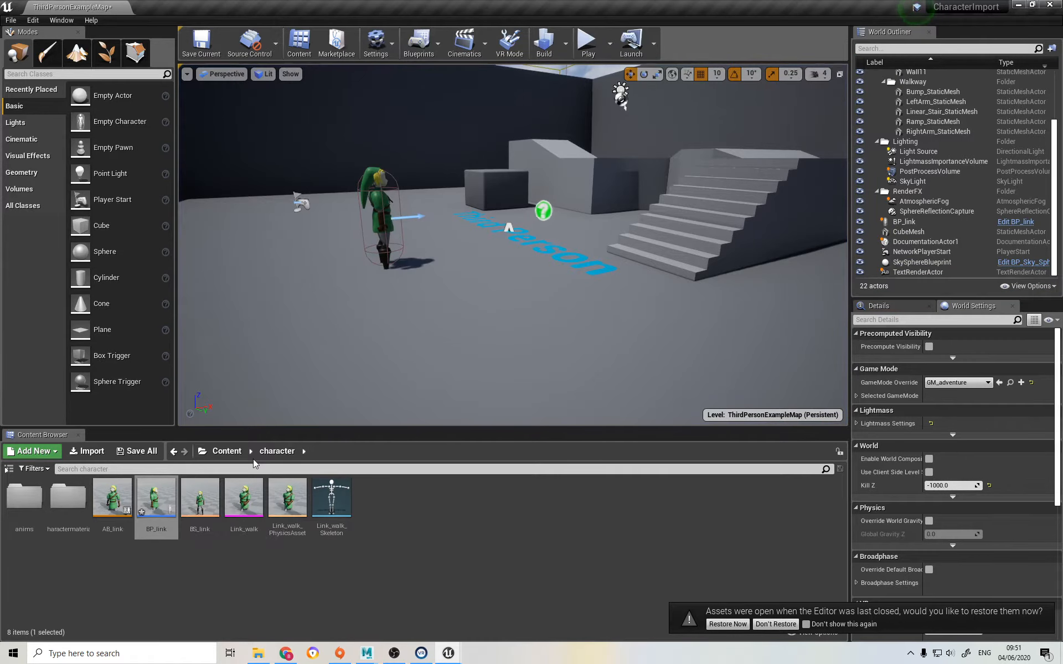
Enable Use Controller Rotation Yaw in the Pawn settings of the BP_link blueprint, compile it and return to the level.
{"action": "double_click", "coordinate": [158, 497]}
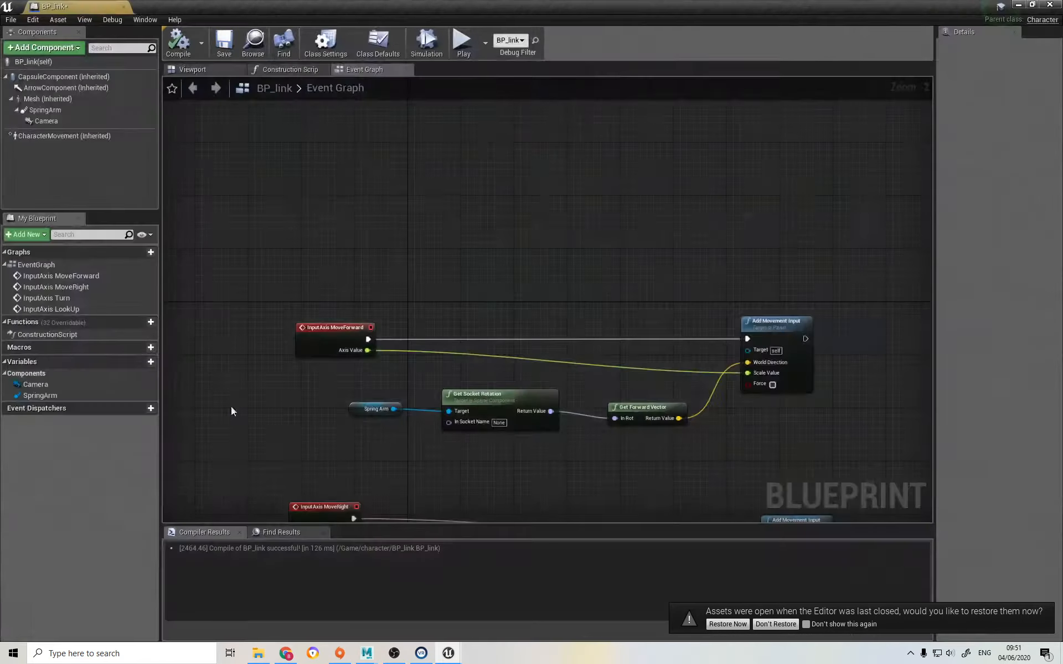
{"action": "left_click", "coordinate": [52, 59]}
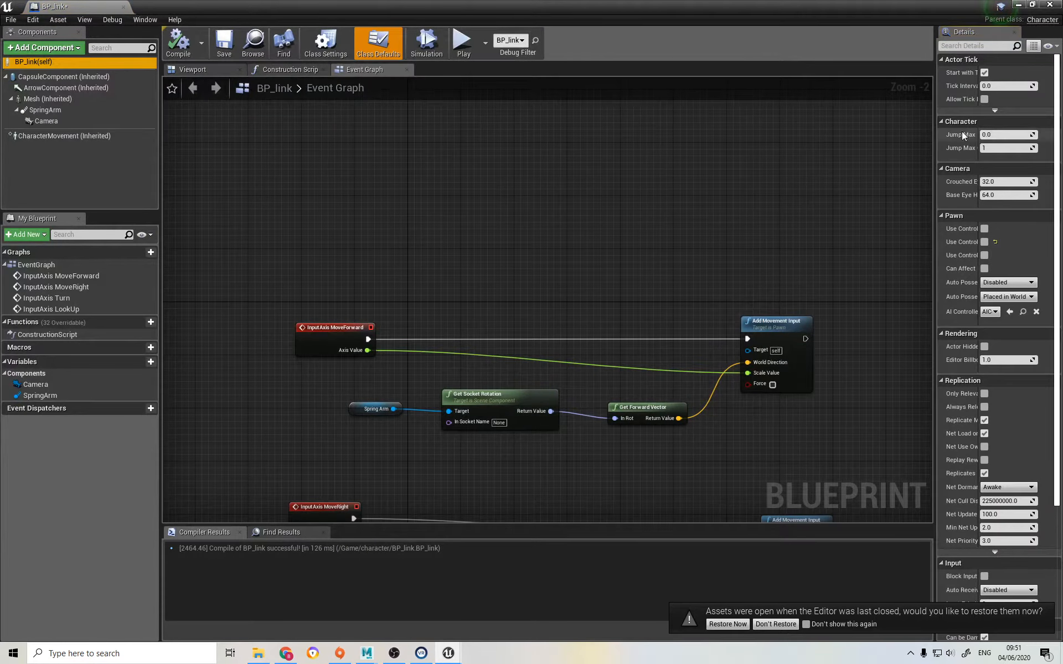
{"action": "left_click_drag", "start_coordinate": [934, 134], "coordinate": [703, 144]}
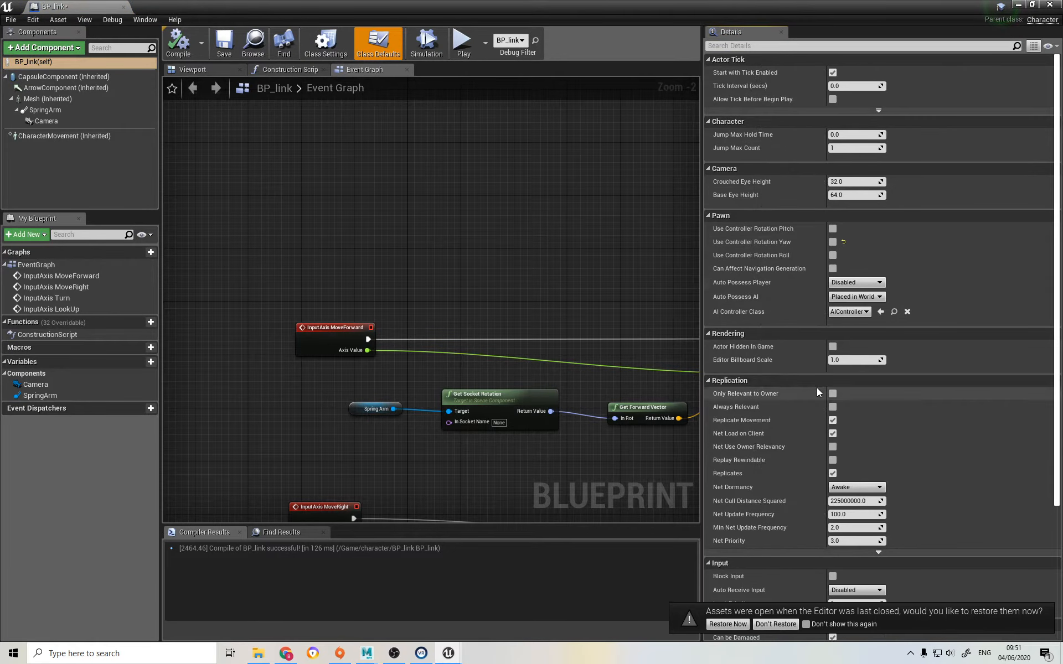
{"action": "scroll", "coordinate": [802, 277], "scroll_direction": "down", "scroll_amount": 3}
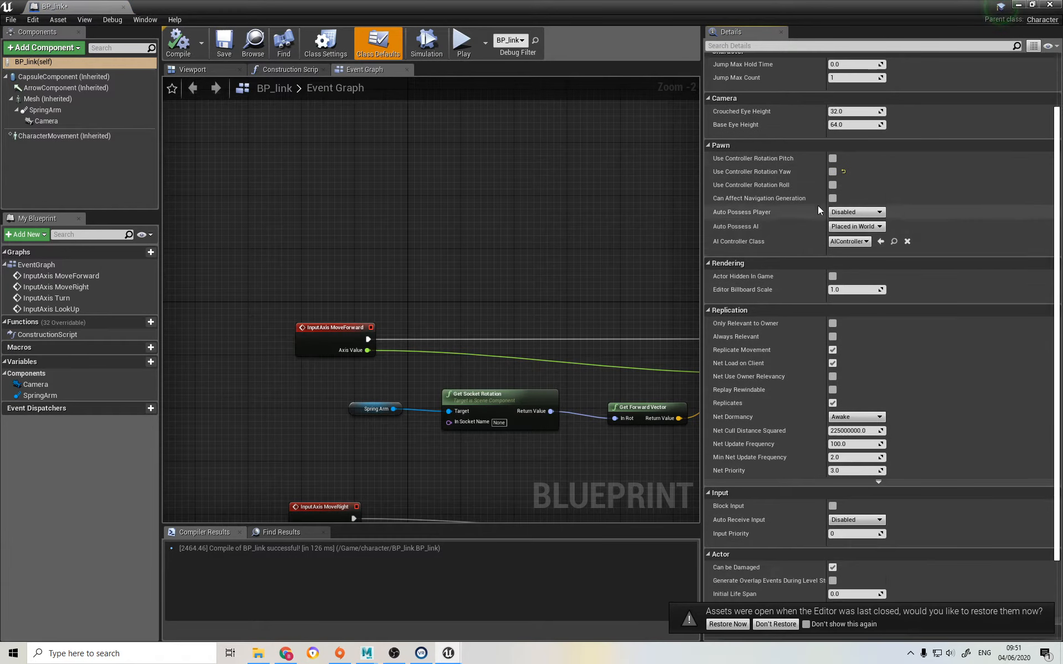
{"action": "left_click", "coordinate": [832, 171]}
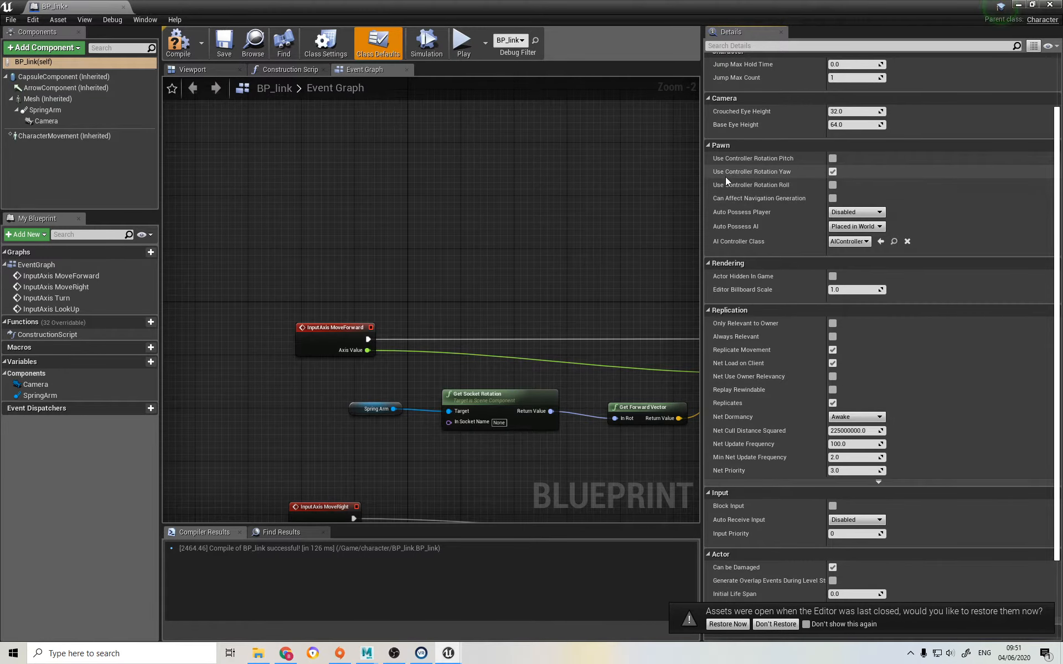
{"action": "left_click", "coordinate": [195, 49]}
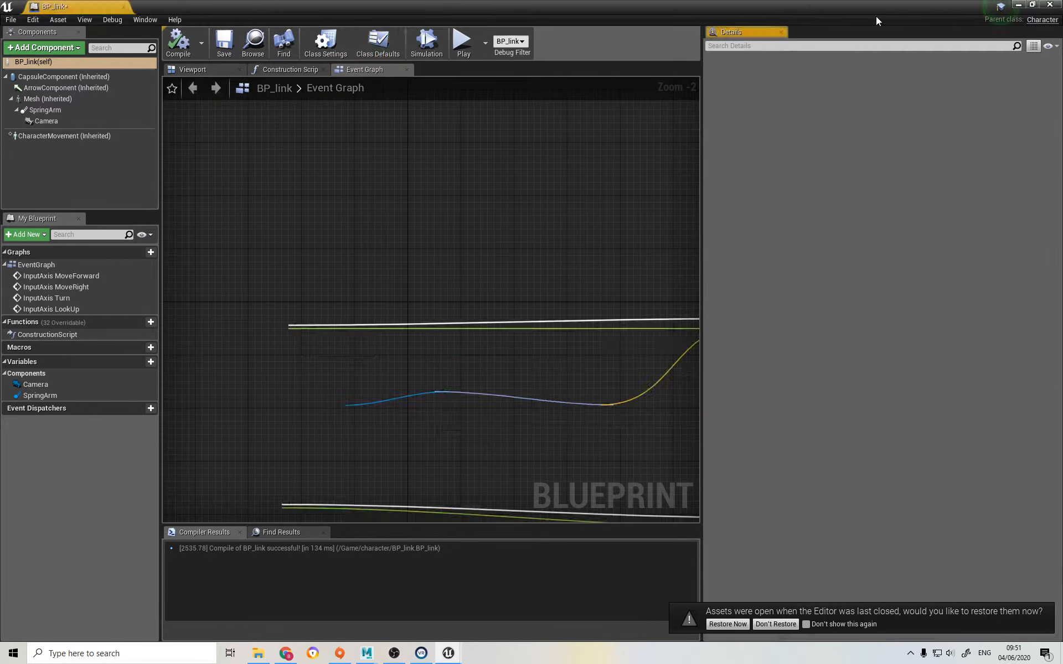
{"action": "left_click", "coordinate": [1018, 4]}
Playtest the level by running the character forward while turning the camera to check how it follows, and end the session.
{"action": "left_click", "coordinate": [585, 47]}
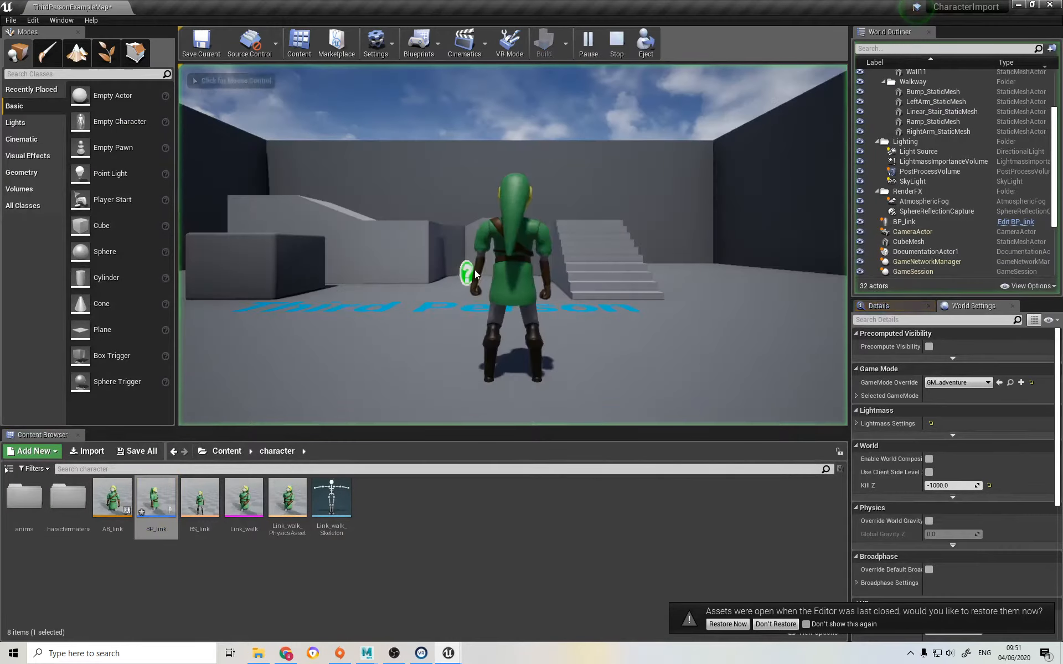
{"action": "key", "text": "w"}
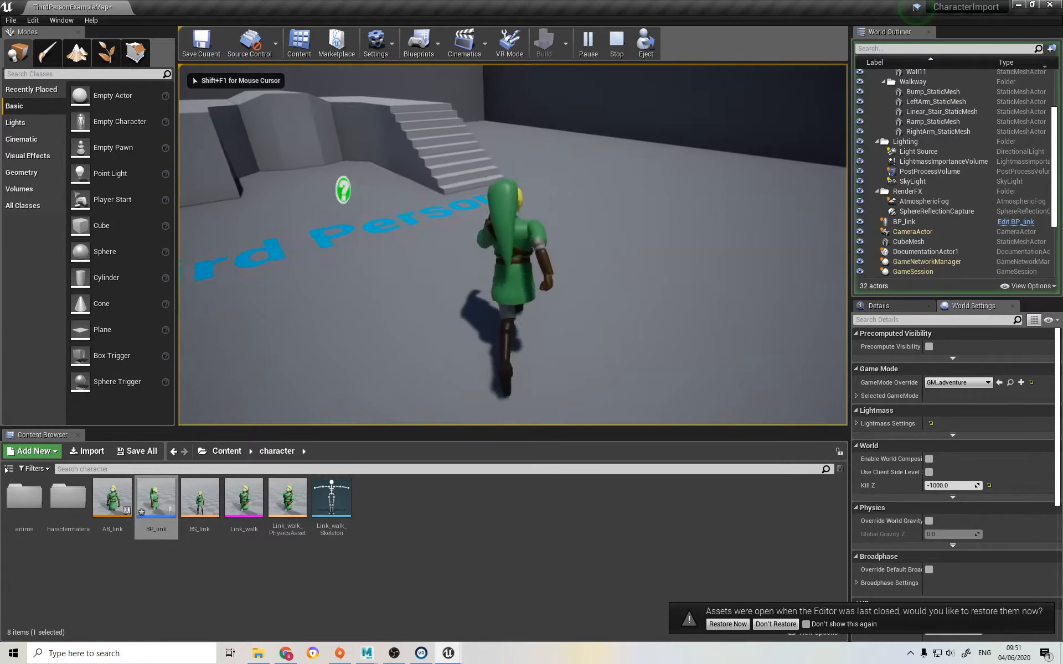
{"action": "key", "text": "w"}
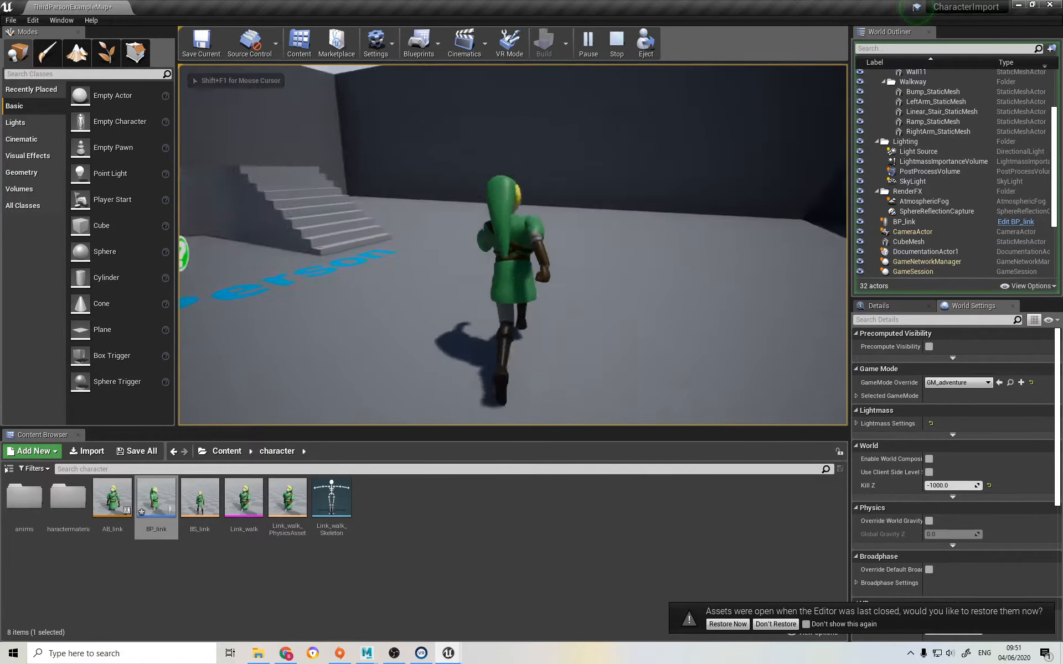
{"action": "key", "text": "w"}
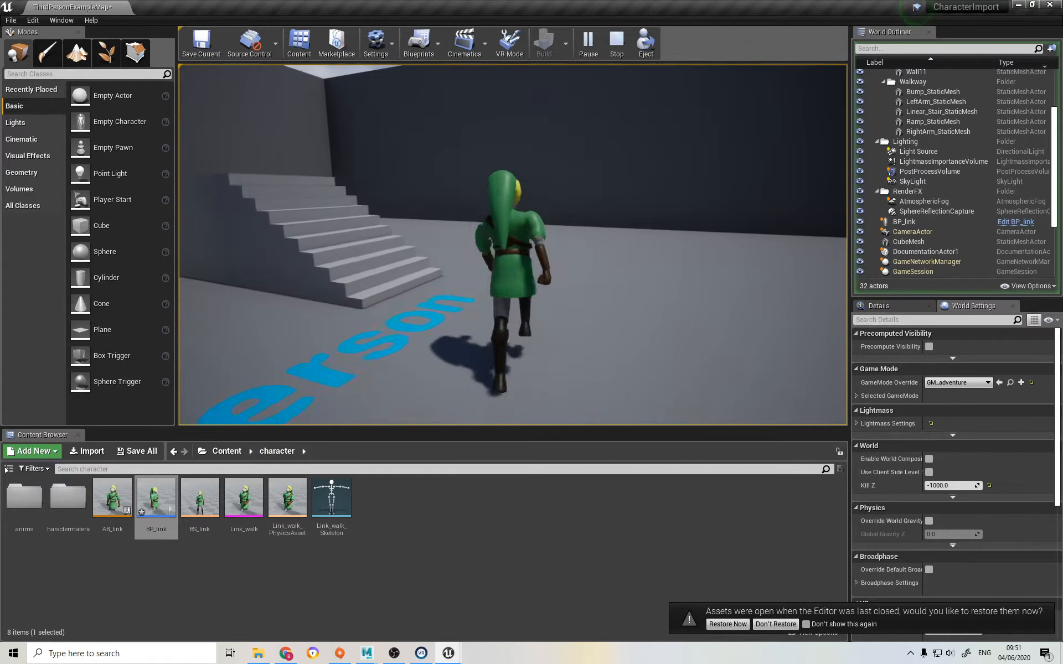
{"action": "key", "text": "w"}
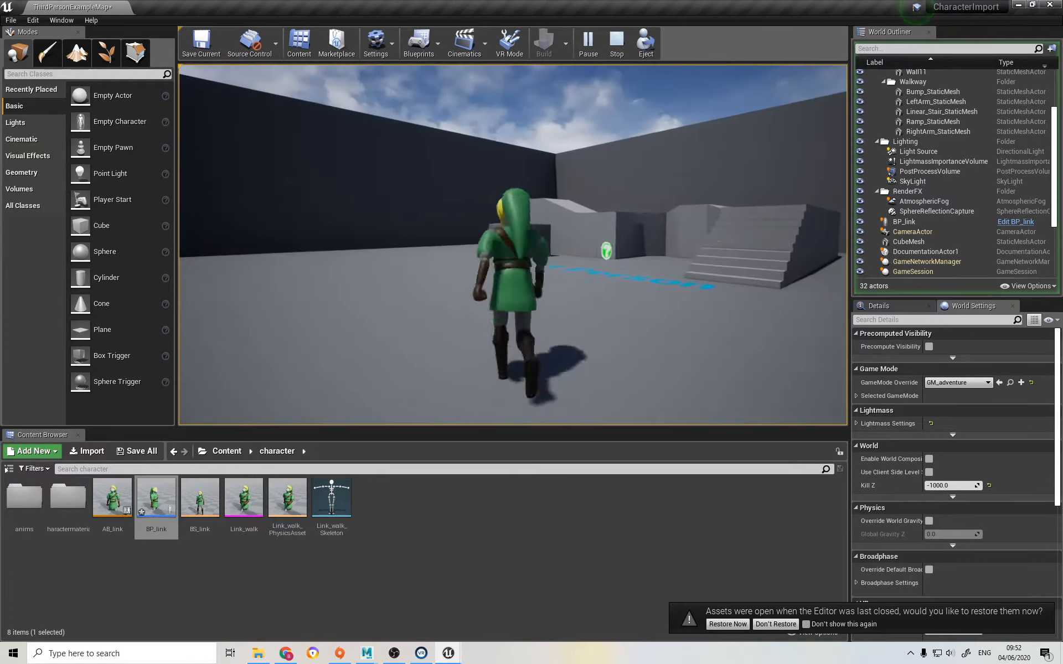
{"action": "key", "text": "w"}
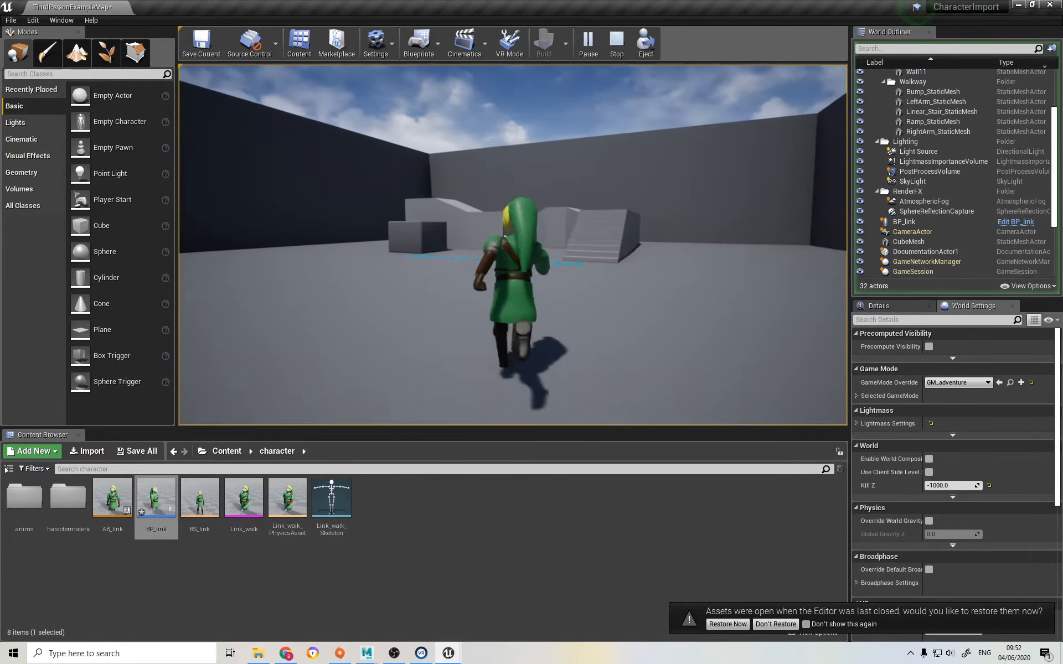
{"action": "key", "text": "w"}
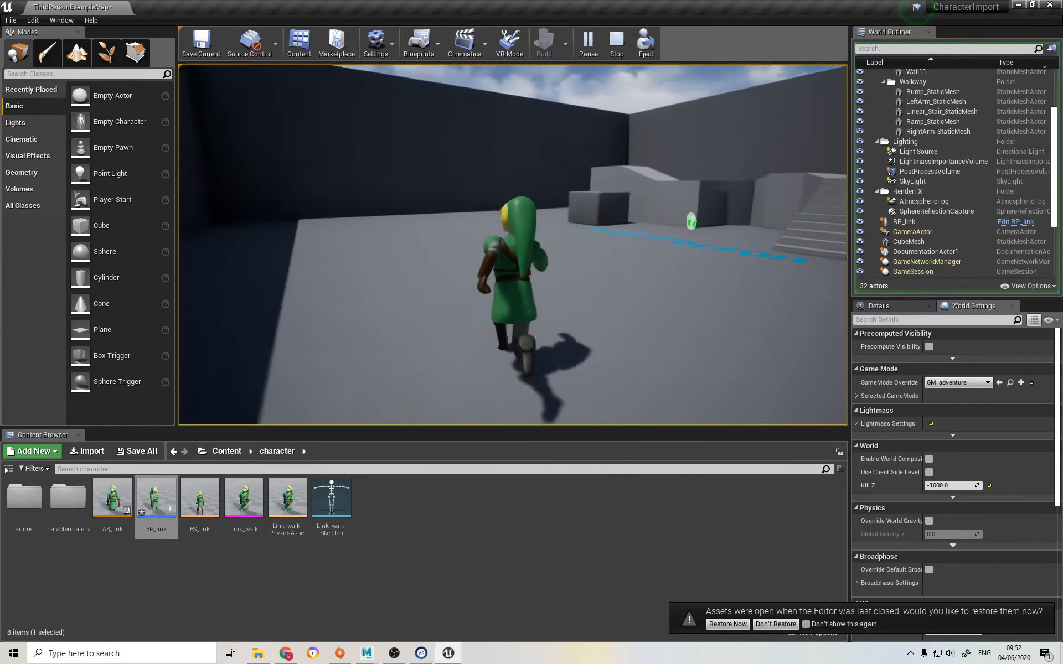
{"action": "key", "text": "w"}
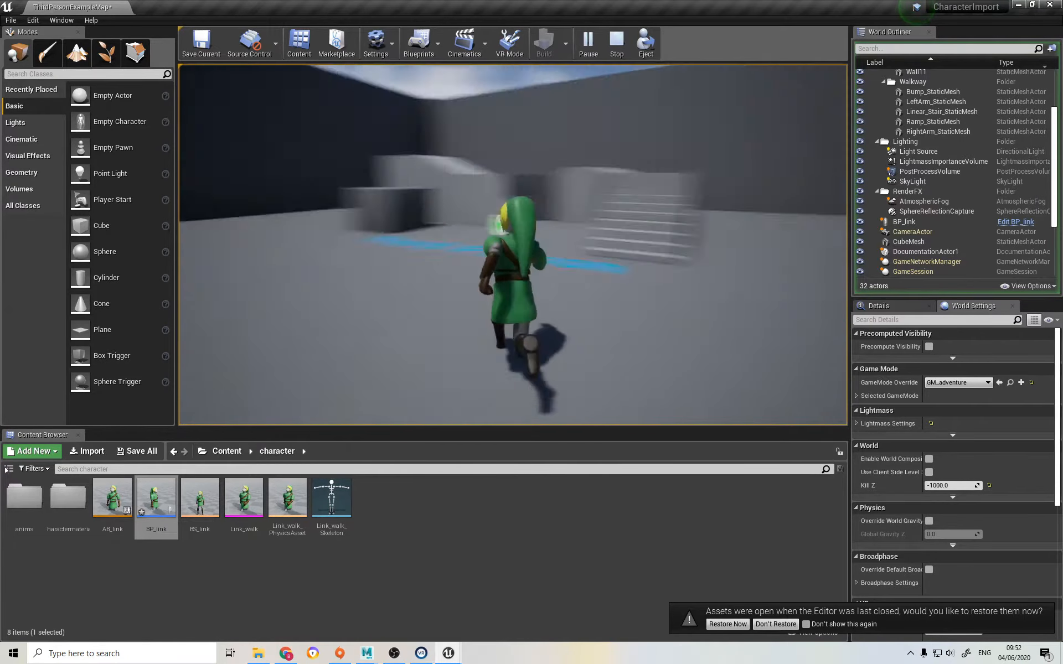
{"action": "key", "text": "Escape"}
Disable Use Controller Rotation Yaw in the BP_link blueprint, recompile it and return to the level.
{"action": "double_click", "coordinate": [146, 497]}
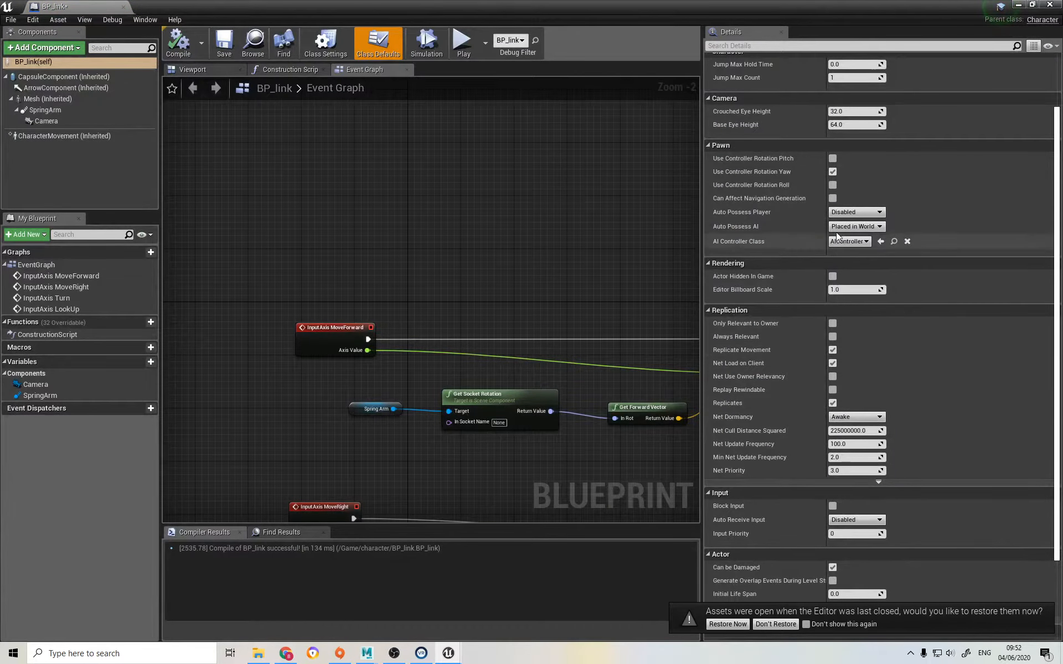
{"action": "left_click", "coordinate": [833, 172]}
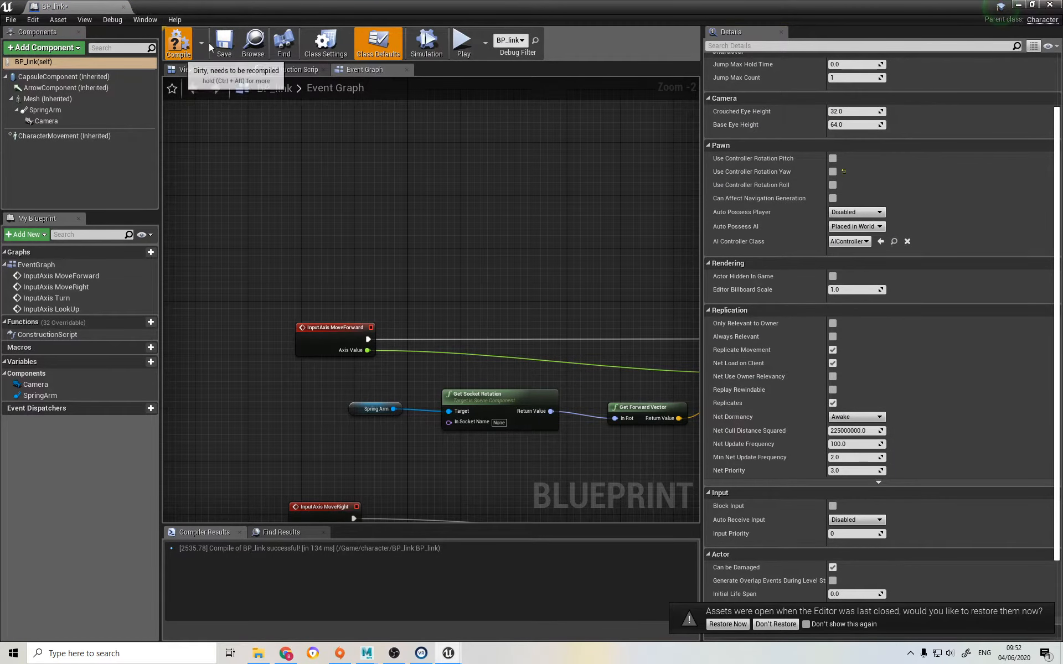
{"action": "left_click", "coordinate": [209, 42]}
{"action": "left_click", "coordinate": [1018, 4]}
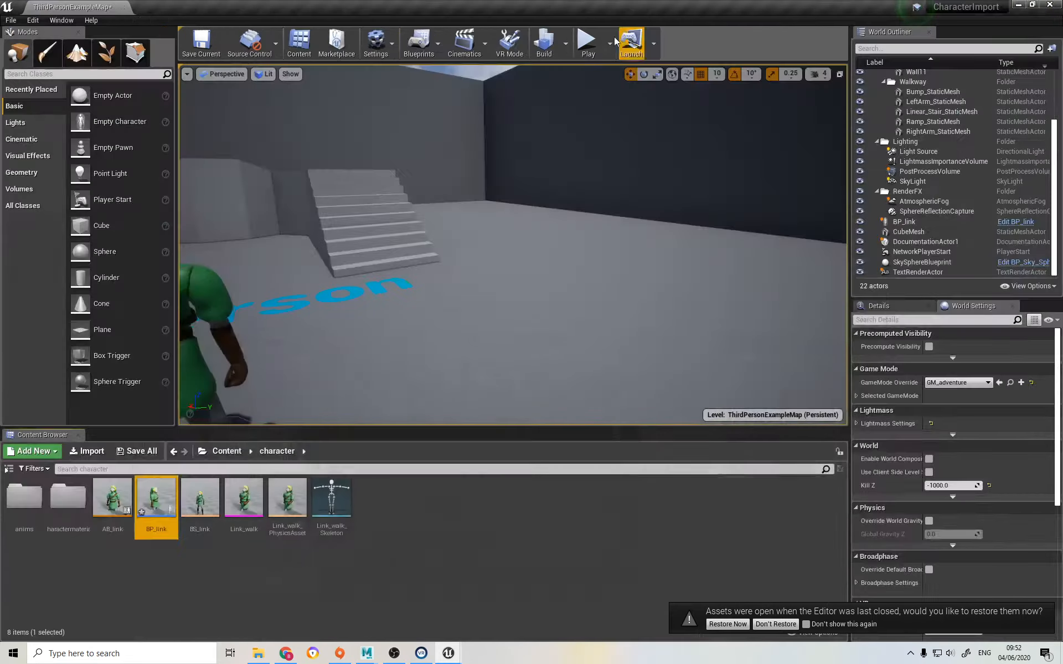
Playtest the level by running the character sideways, forward and backward to check its turning, and stop the session.
{"action": "left_click", "coordinate": [588, 43]}
{"action": "key", "text": "d"}
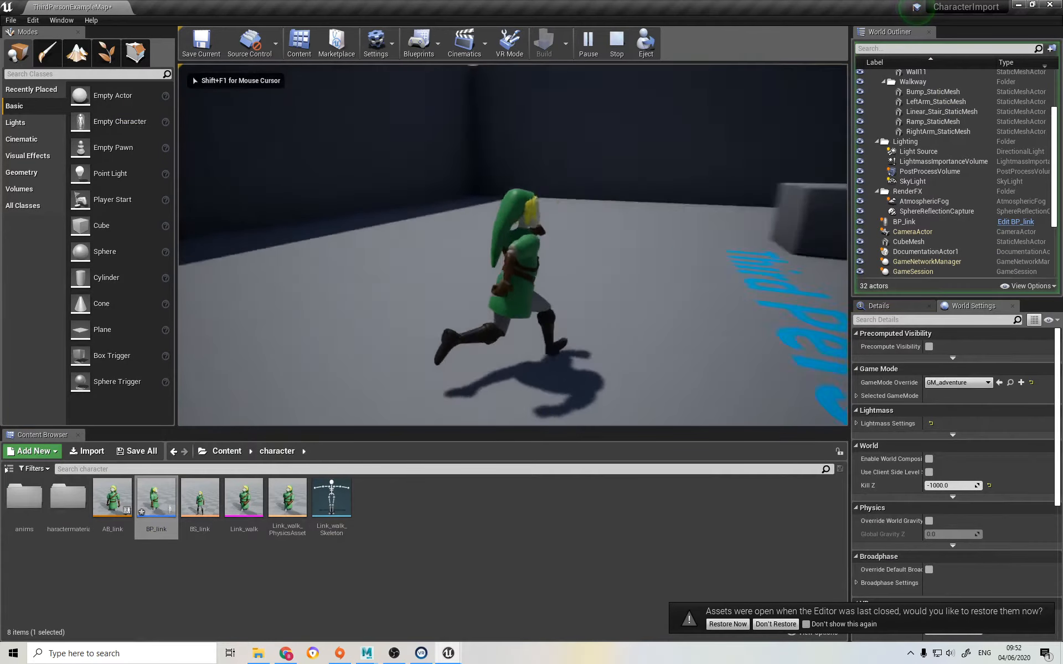
{"action": "key", "text": "s"}
{"action": "key", "text": "d"}
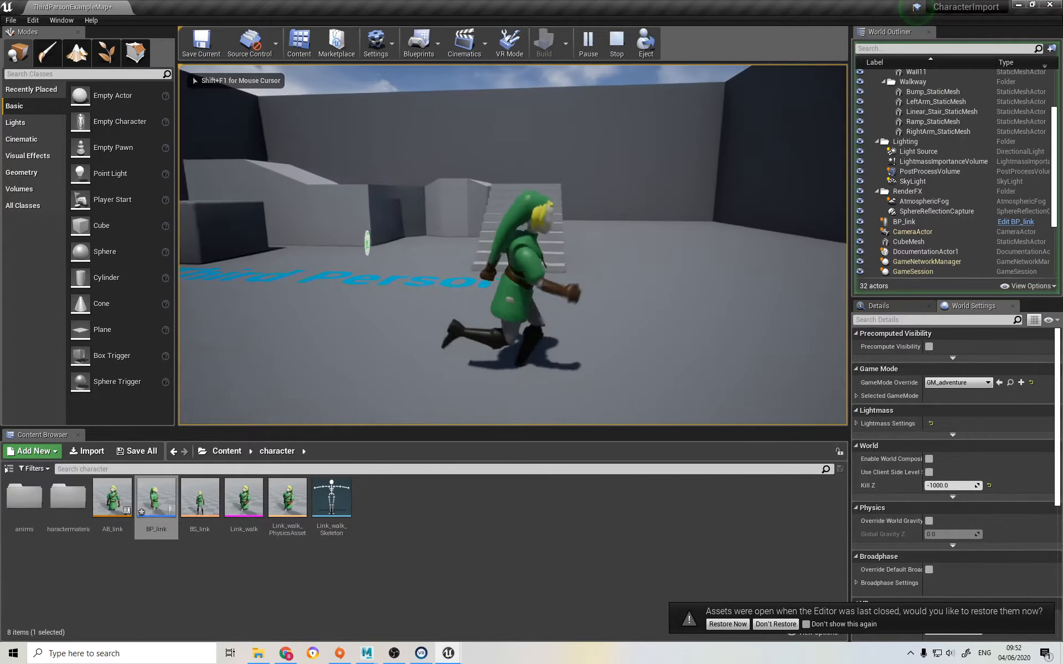
{"action": "key", "text": "a"}
{"action": "key", "text": "d"}
{"action": "key", "text": "s"}
{"action": "key", "text": "a"}
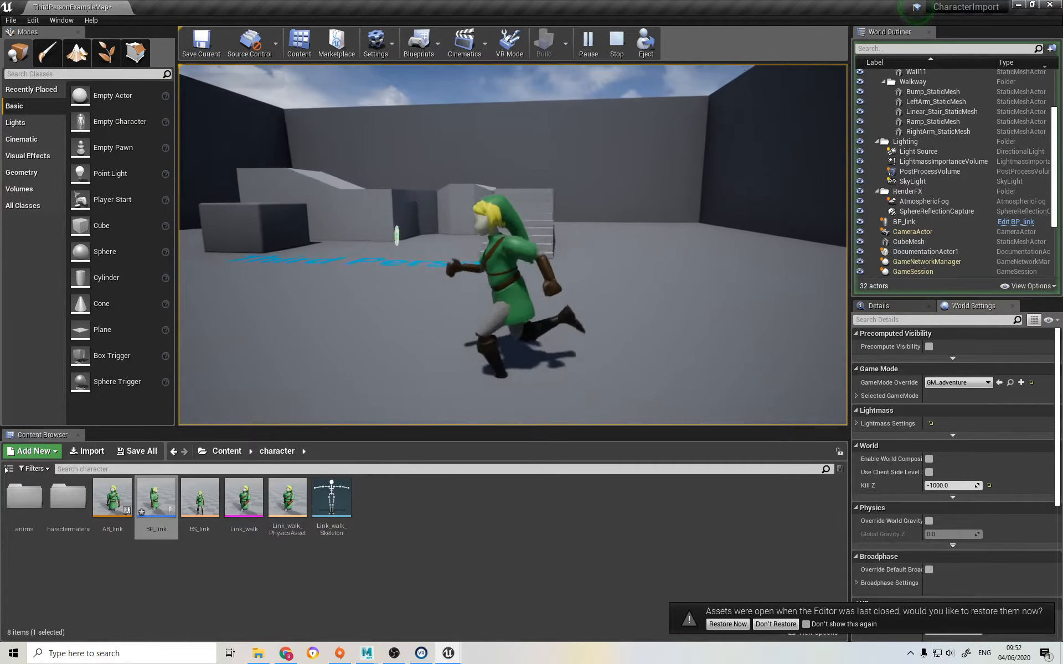
{"action": "key", "text": "d"}
{"action": "key", "text": "w"}
{"action": "key", "text": "d"}
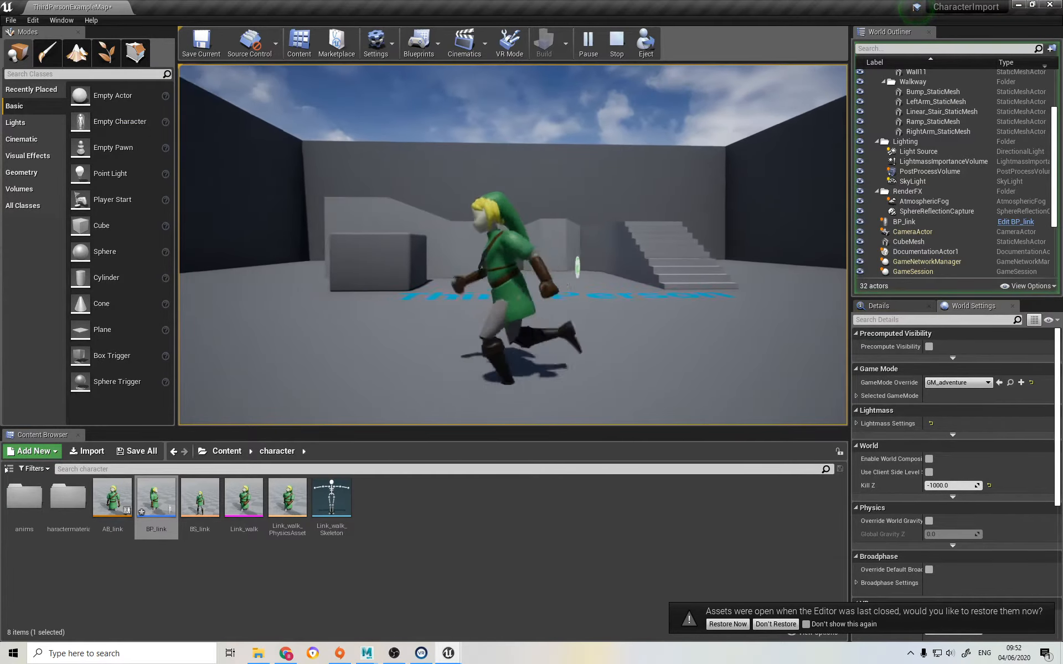
{"action": "key", "text": "a"}
{"action": "key", "text": "d"}
{"action": "key", "text": "d"}
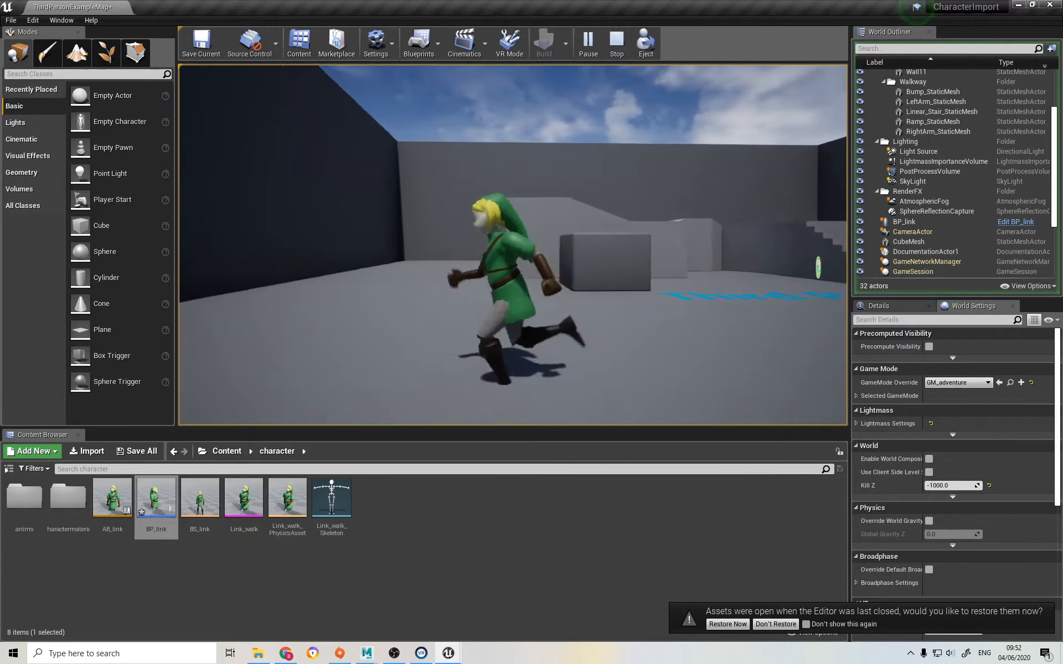
{"action": "key", "text": "w"}
{"action": "key", "text": "d"}
{"action": "key", "text": "d"}
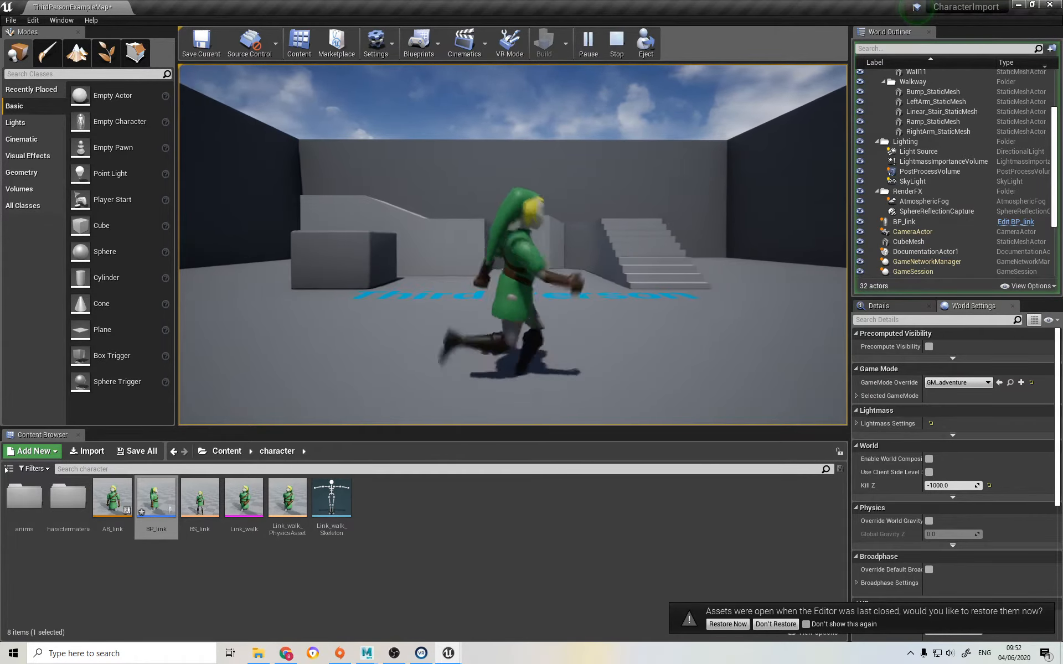
{"action": "key", "text": "Escape"}
Set the Max Walk Speed of BP_link's CharacterMovement component to 600, compile the blueprint and return to the level.
{"action": "double_click", "coordinate": [162, 502]}
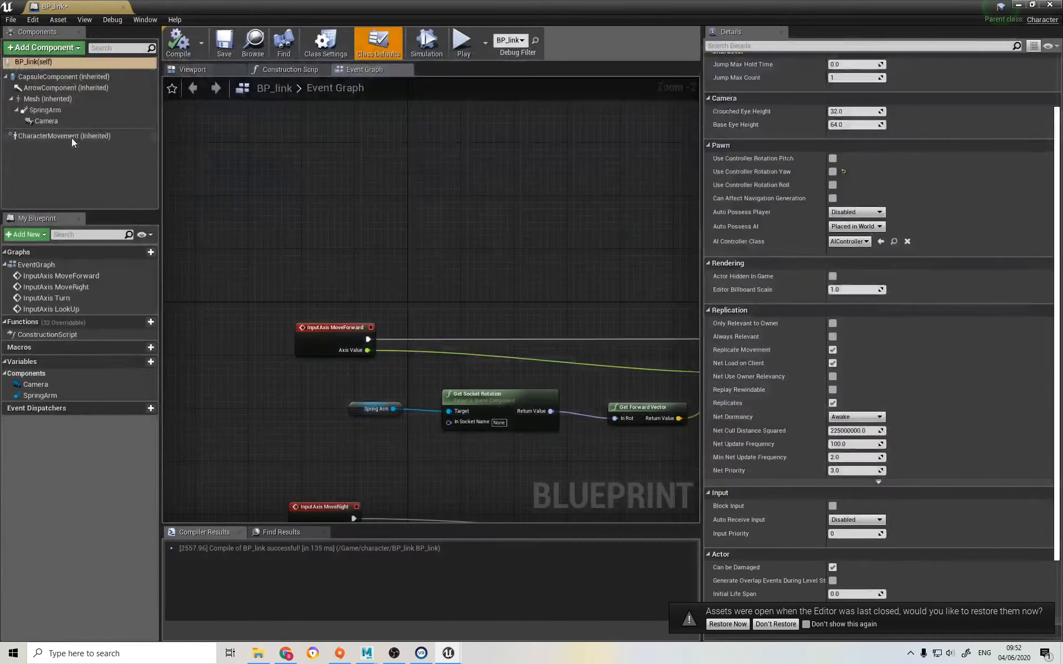
{"action": "left_click", "coordinate": [69, 134]}
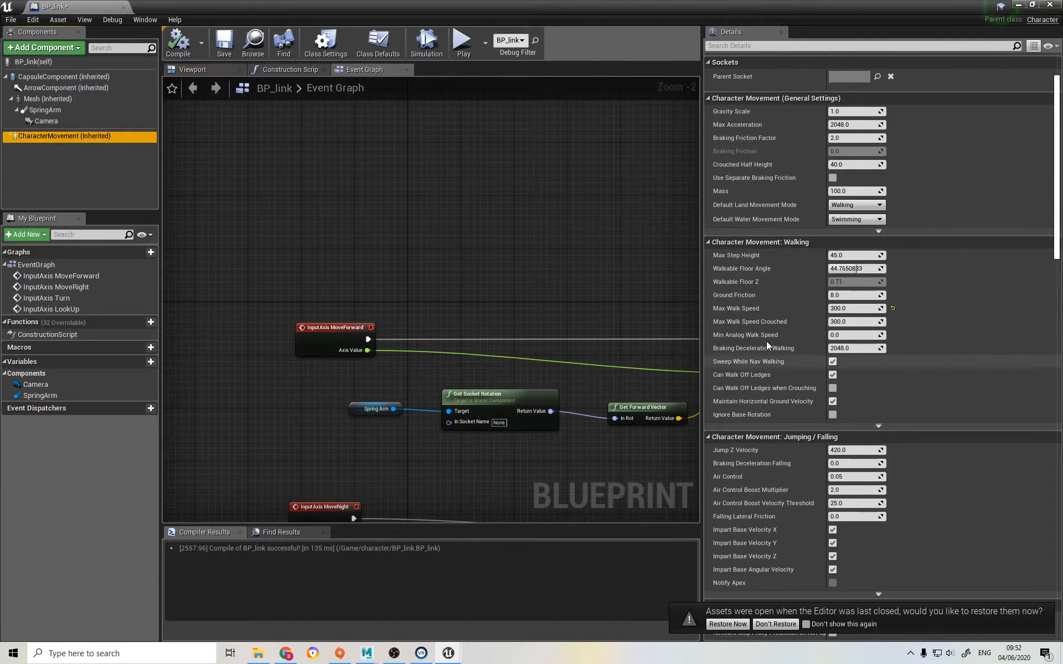
{"action": "left_click", "coordinate": [856, 308]}
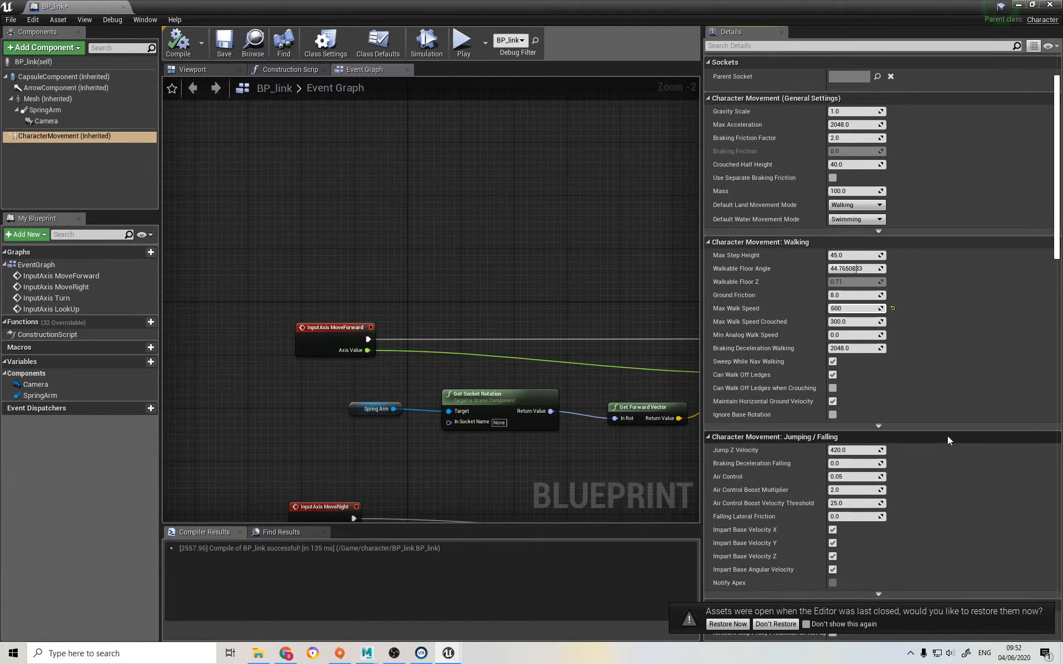
{"action": "left_click", "coordinate": [178, 43]}
{"action": "left_click", "coordinate": [1018, 7]}
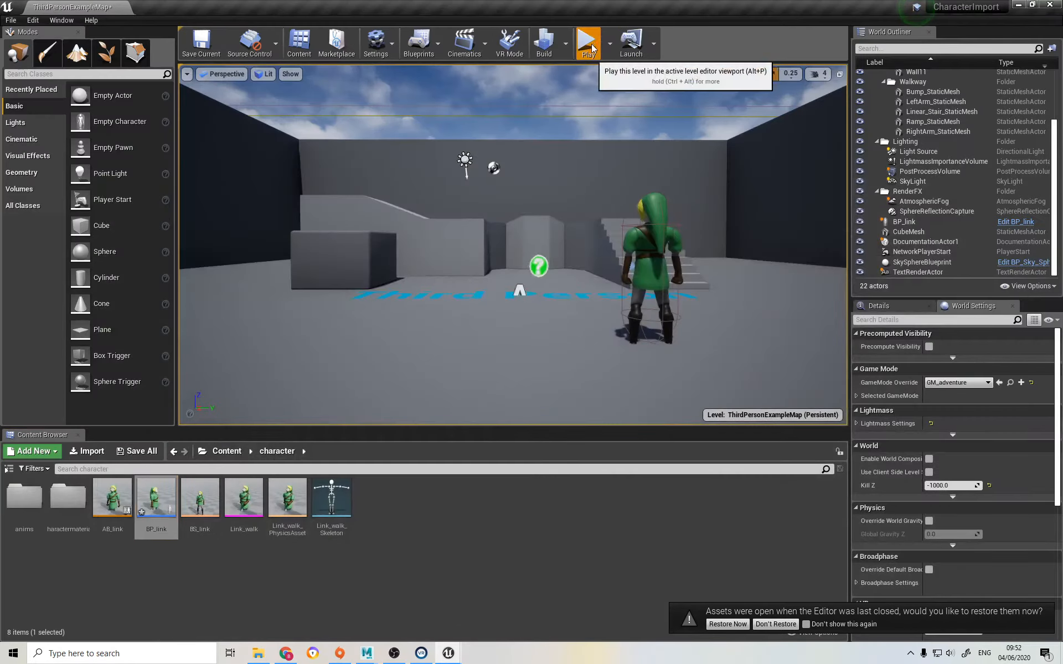
Playtest the level by running the character around the floor and up the stairs, and stop the session.
{"action": "left_click", "coordinate": [589, 43]}
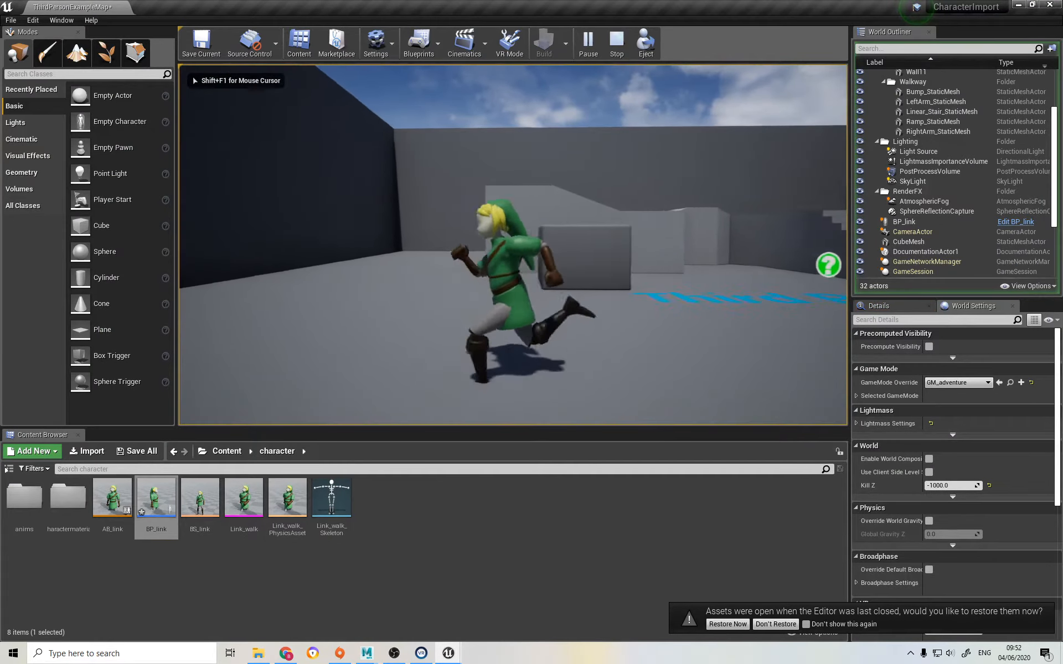
{"action": "key", "text": "w"}
{"action": "key", "text": "d"}
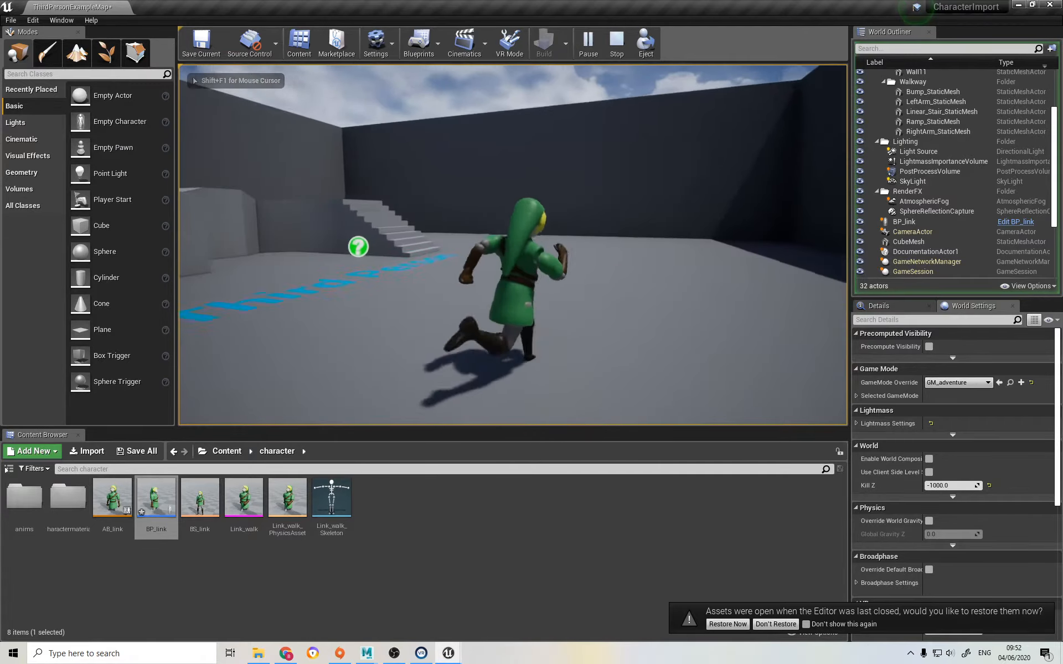
{"action": "key", "text": "w"}
{"action": "key", "text": "w"}
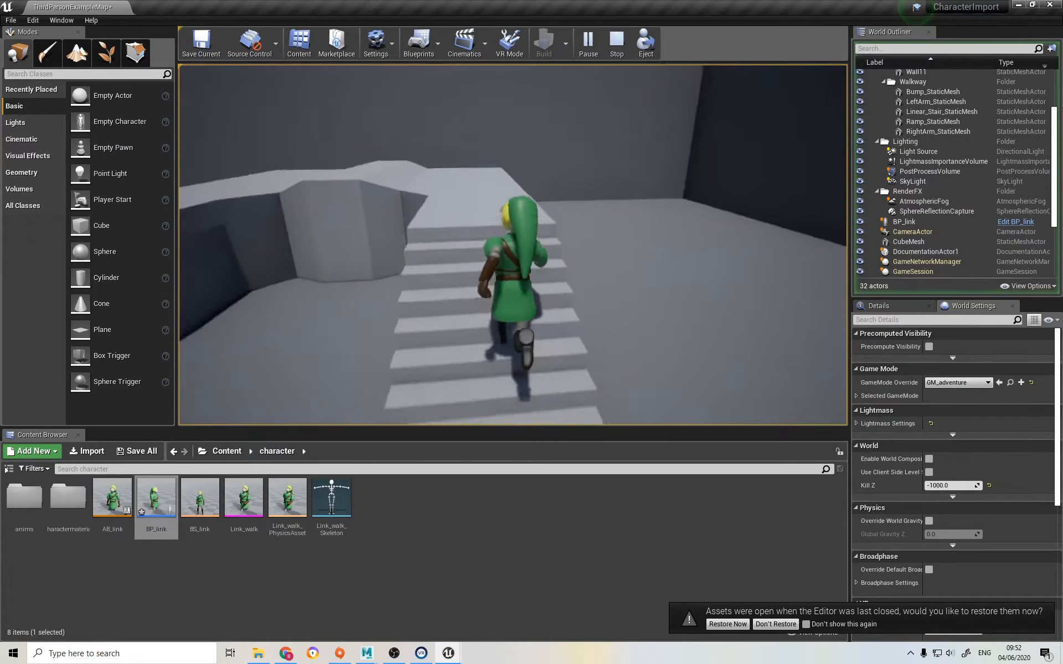
{"action": "key", "text": "a"}
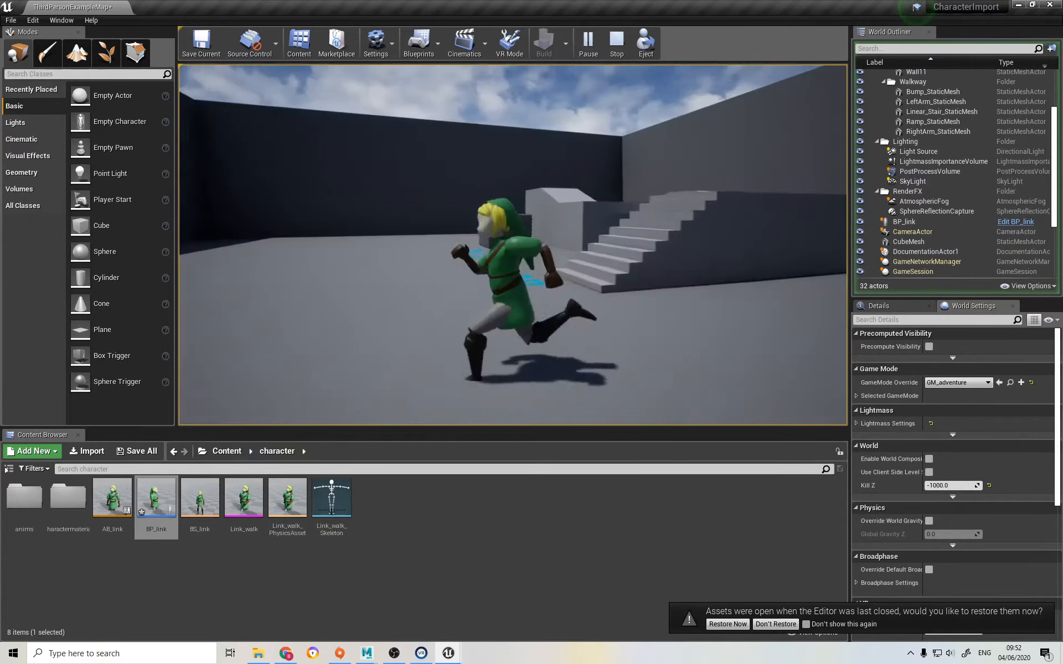
{"action": "key", "text": "d"}
{"action": "key", "text": "a"}
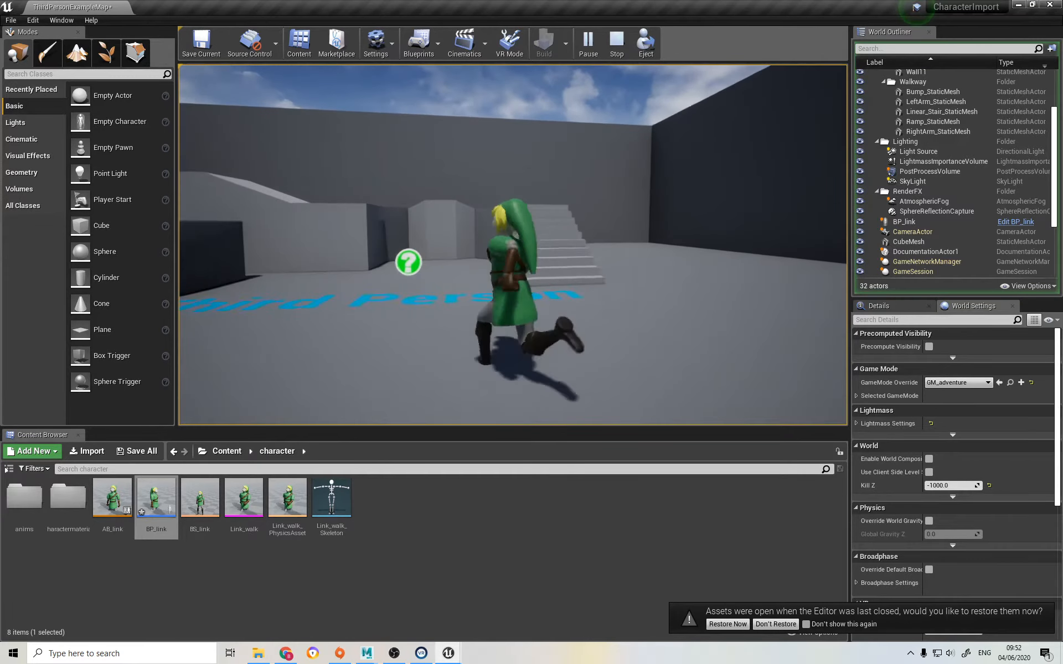
{"action": "key", "text": "s"}
{"action": "key", "text": "w"}
{"action": "key", "text": "Escape"}
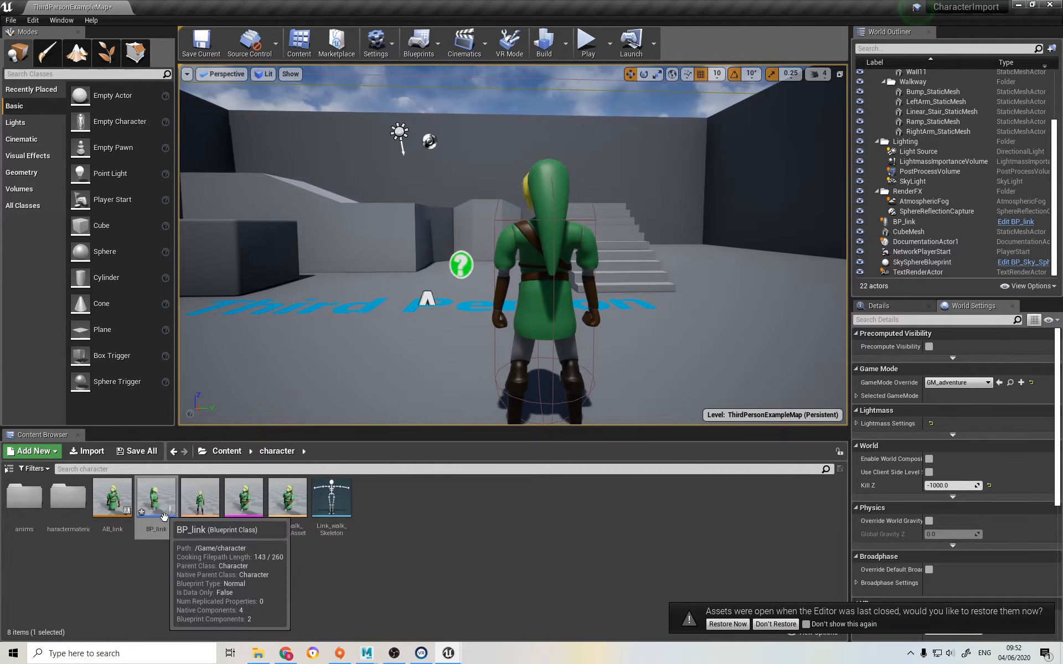
Add a Left Shift keyboard event above InputAxis MoveForward in the BP_link event graph and compile the blueprint.
{"action": "double_click", "coordinate": [155, 499]}
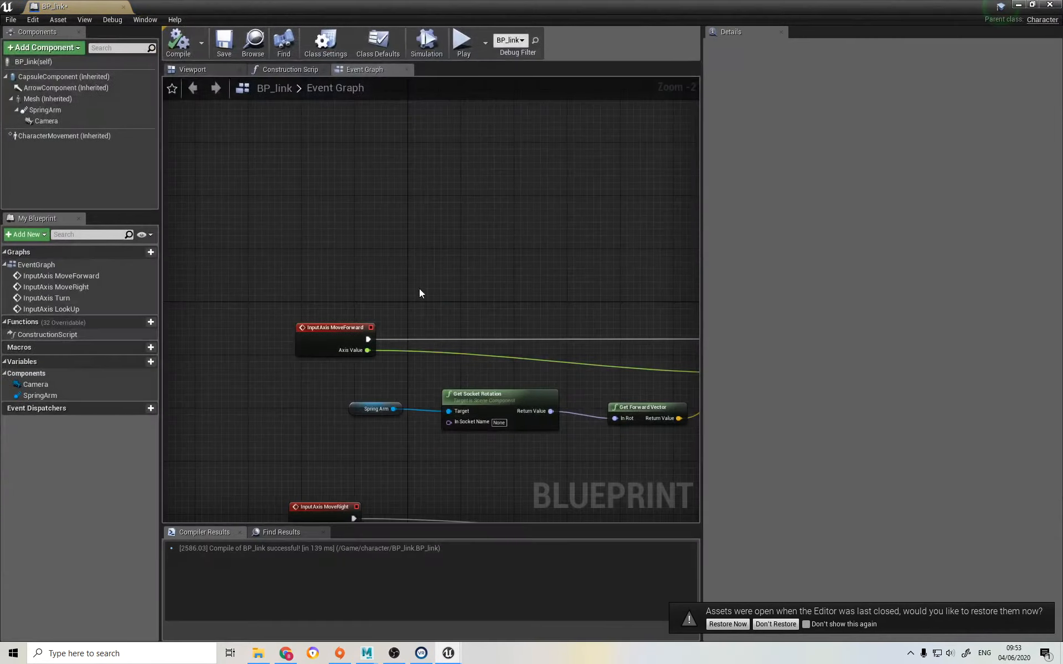
{"action": "right_click", "coordinate": [330, 183]}
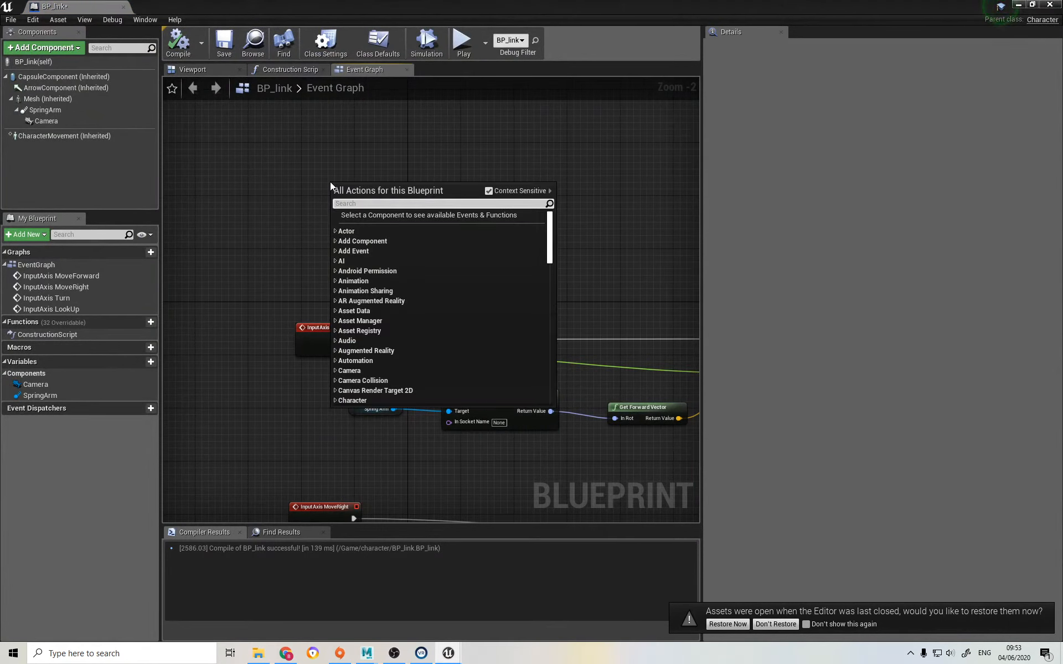
{"action": "type", "text": "left shift"}
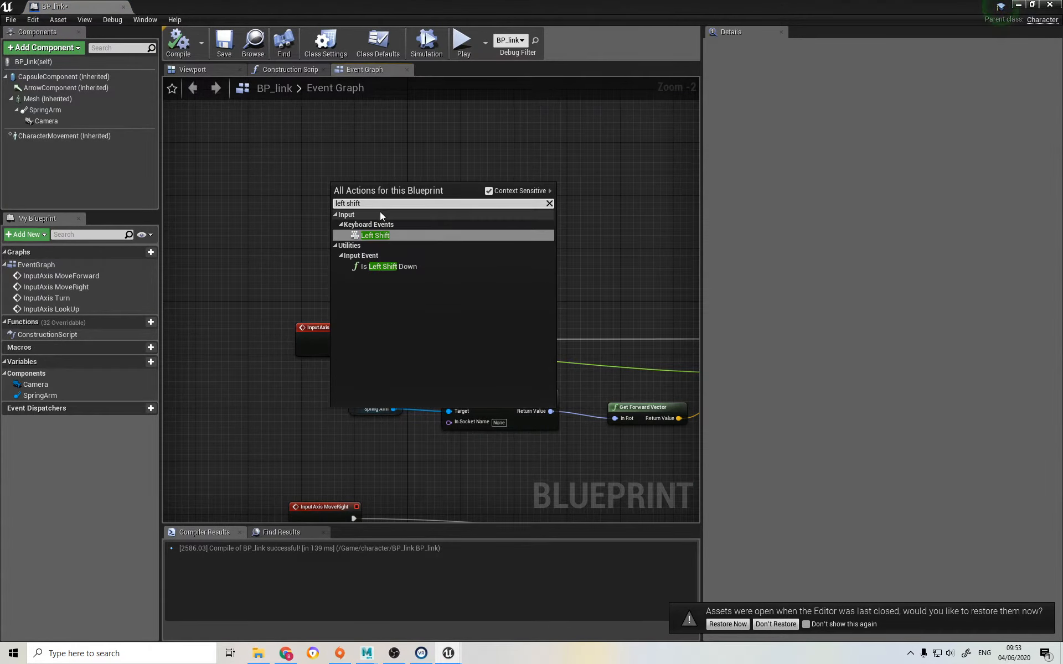
{"action": "left_click", "coordinate": [388, 235]}
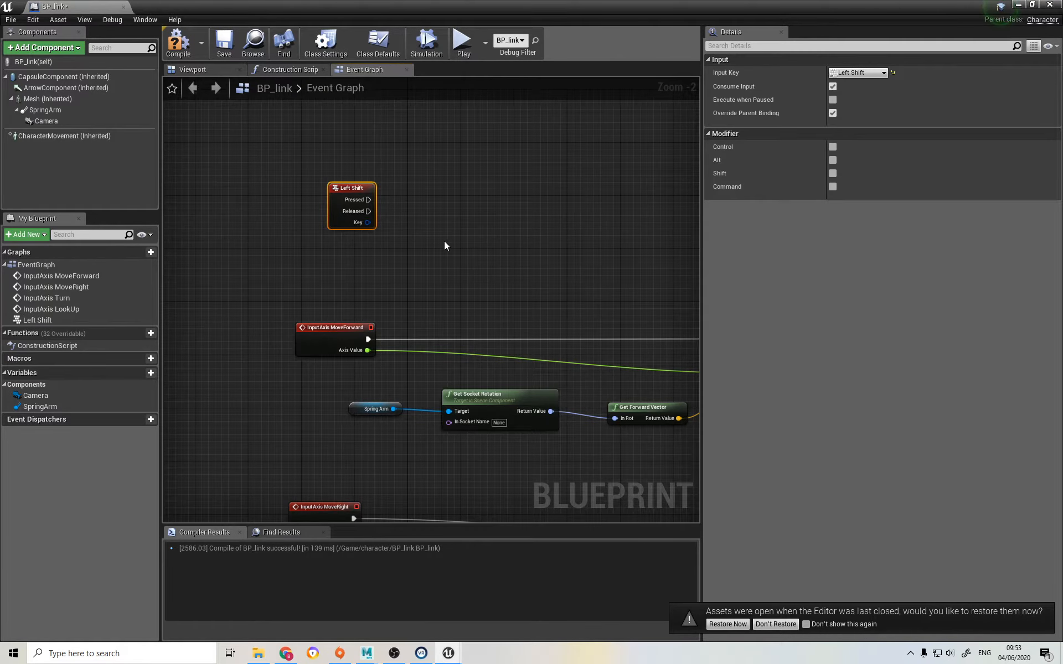
{"action": "right_click_drag", "start_coordinate": [444, 242], "coordinate": [378, 278]}
{"action": "left_click", "coordinate": [184, 50]}
{"action": "left_click_drag", "start_coordinate": [230, 241], "coordinate": [211, 247]}
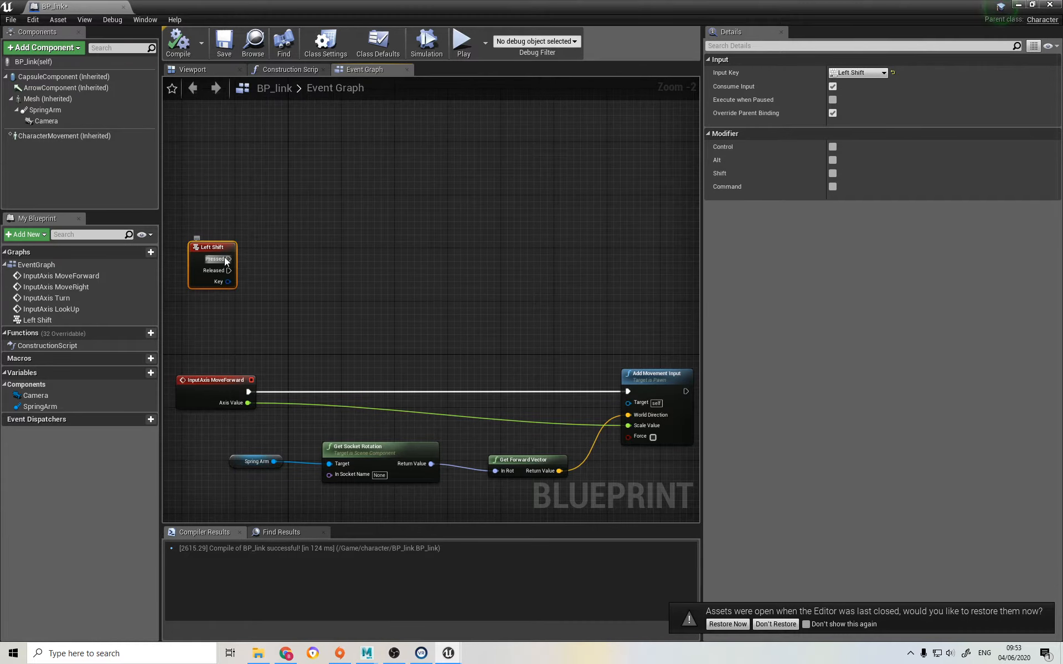
{"action": "left_click", "coordinate": [78, 137]}
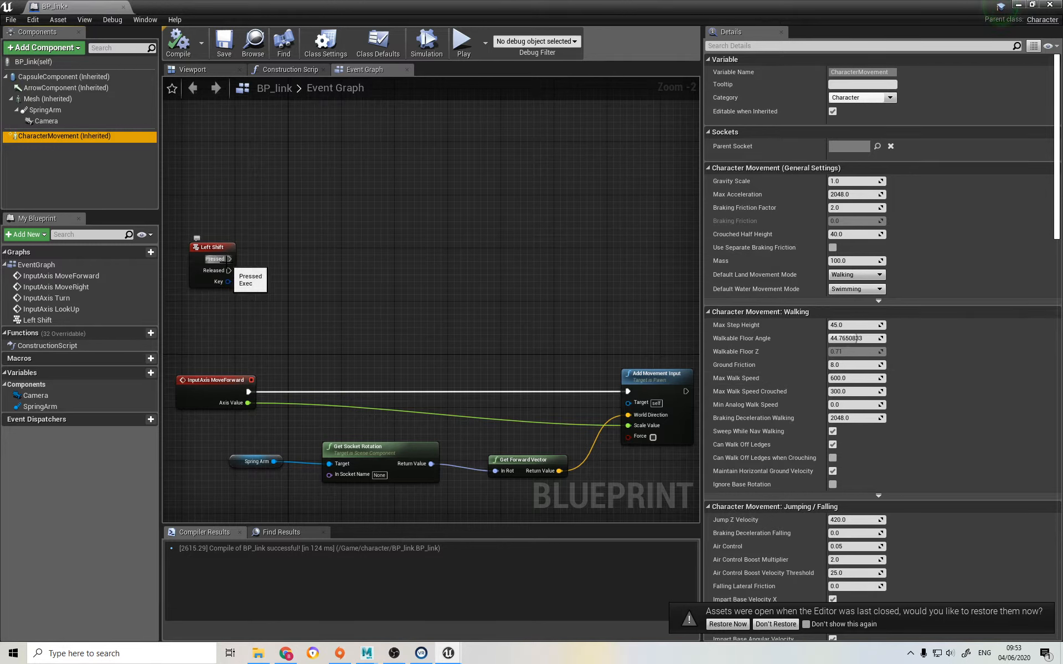
{"action": "left_click_drag", "start_coordinate": [228, 259], "coordinate": [362, 259]}
{"action": "left_click", "coordinate": [314, 206]}
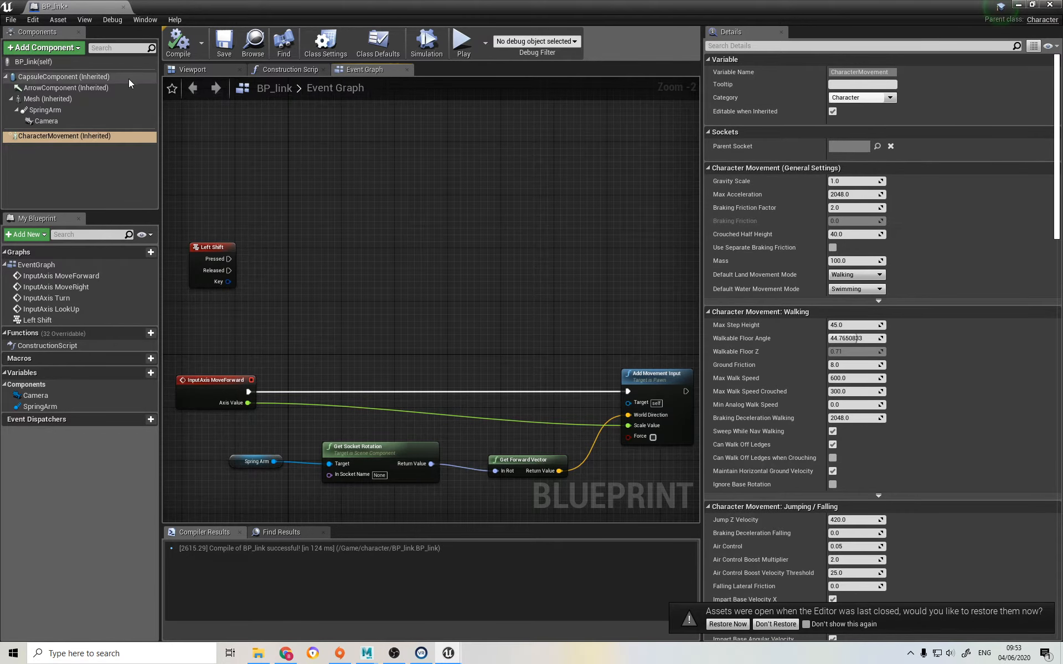
Add a Character Movement reference to the event graph and create a Set Max Walk Speed node from it.
{"action": "left_click_drag", "start_coordinate": [58, 135], "coordinate": [277, 288]}
{"action": "left_click_drag", "start_coordinate": [229, 325], "coordinate": [405, 277]}
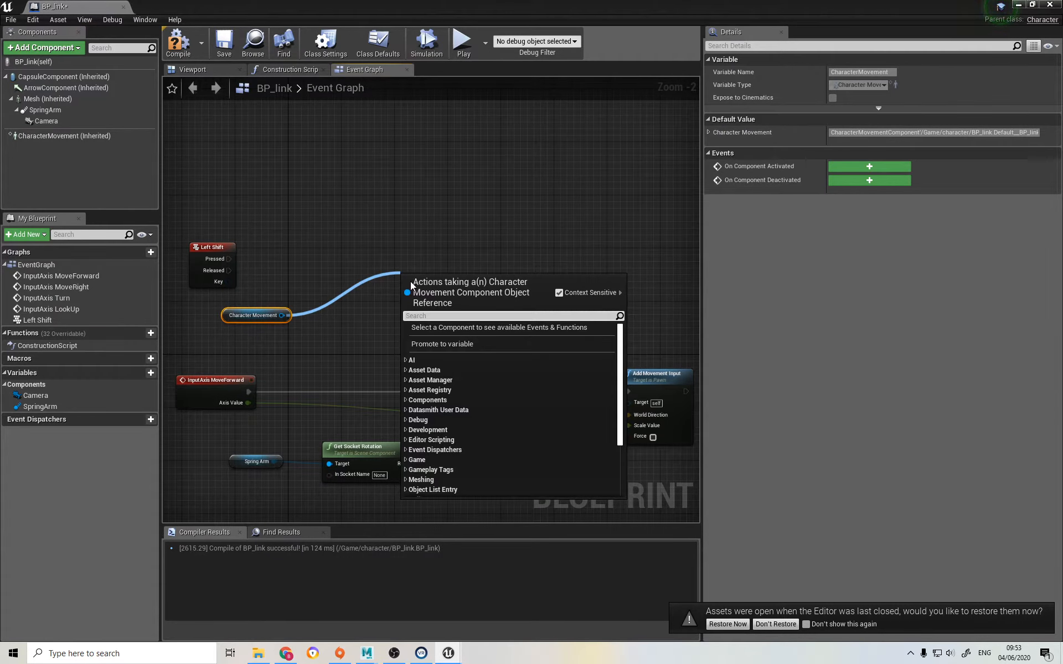
{"action": "type", "text": "max "}
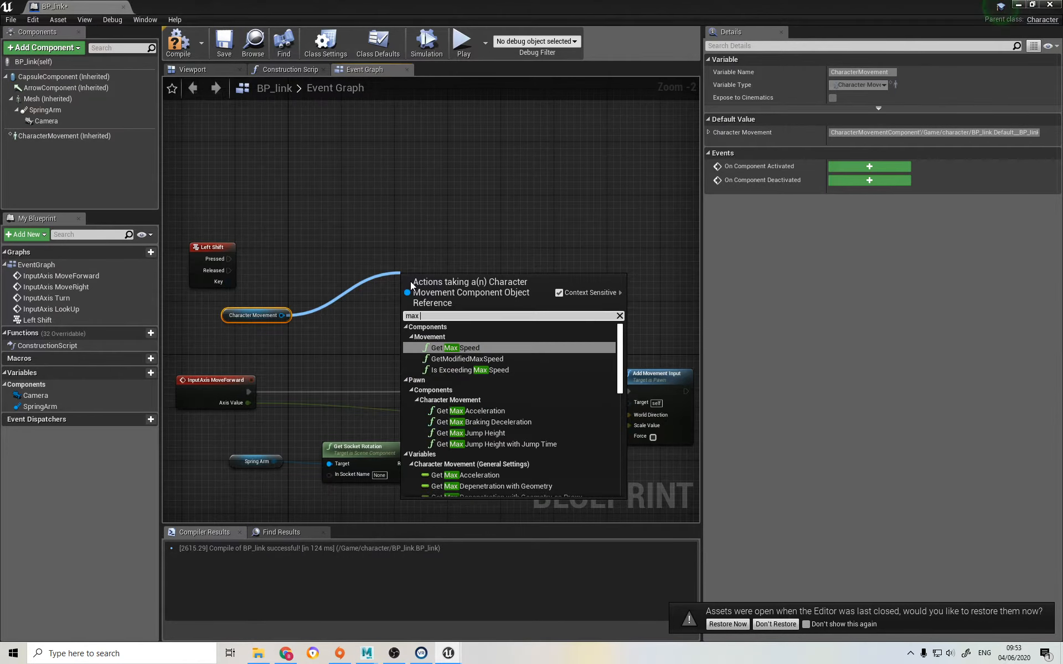
{"action": "type", "text": "walk"}
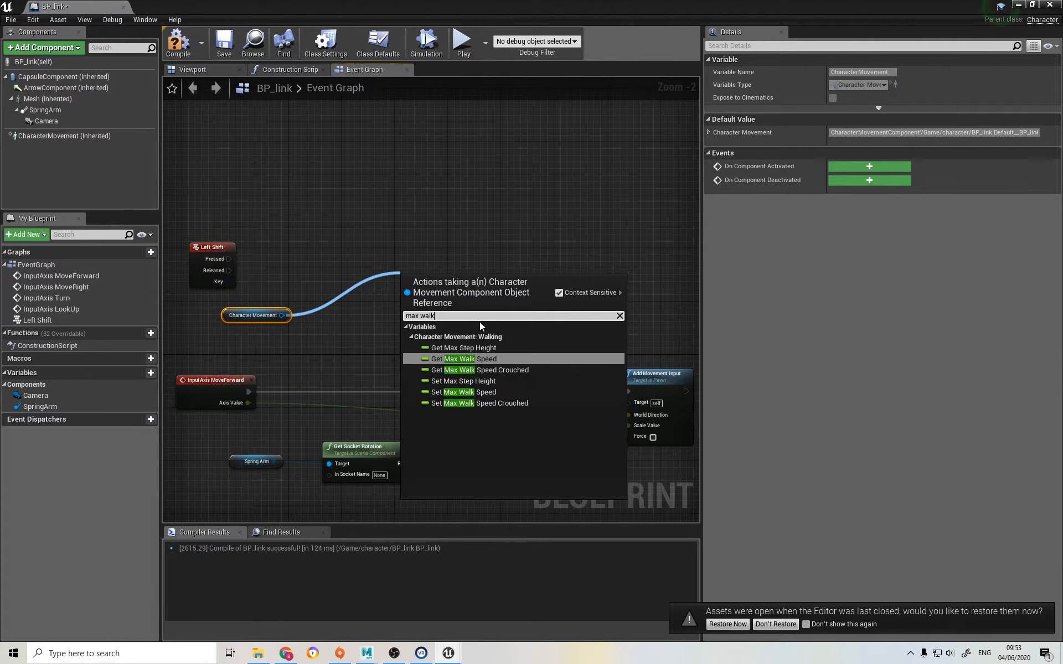
{"action": "left_click", "coordinate": [493, 392]}
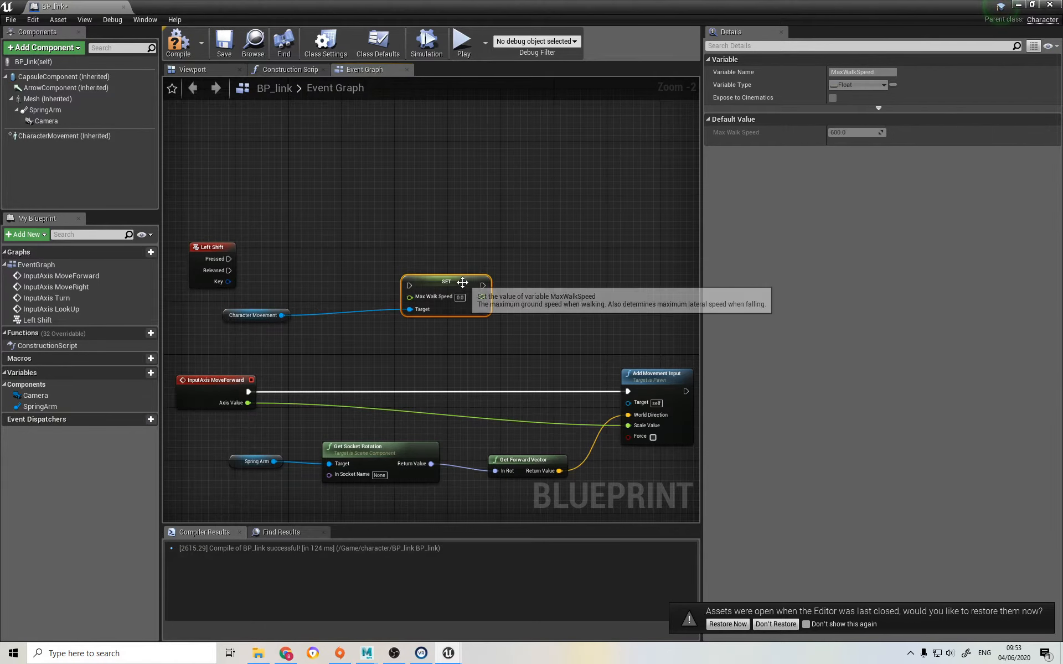
Align the Set node with the Left Shift event, connect it to Pressed and set Max Walk Speed to 600.
{"action": "left_click_drag", "start_coordinate": [462, 280], "coordinate": [458, 246]}
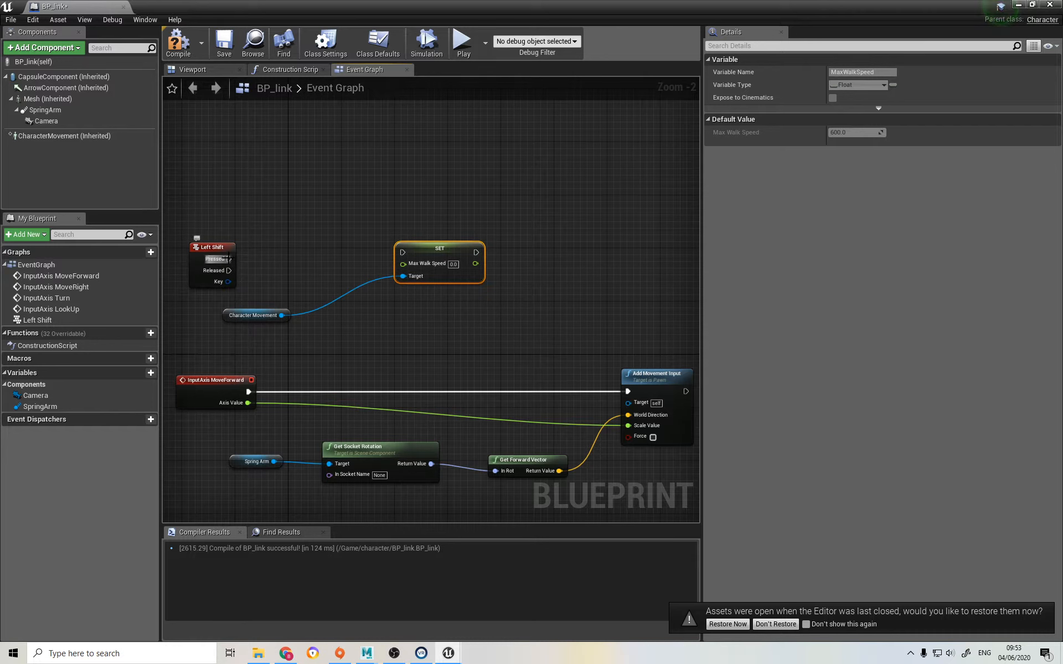
{"action": "left_click_drag", "start_coordinate": [404, 255], "coordinate": [402, 252]}
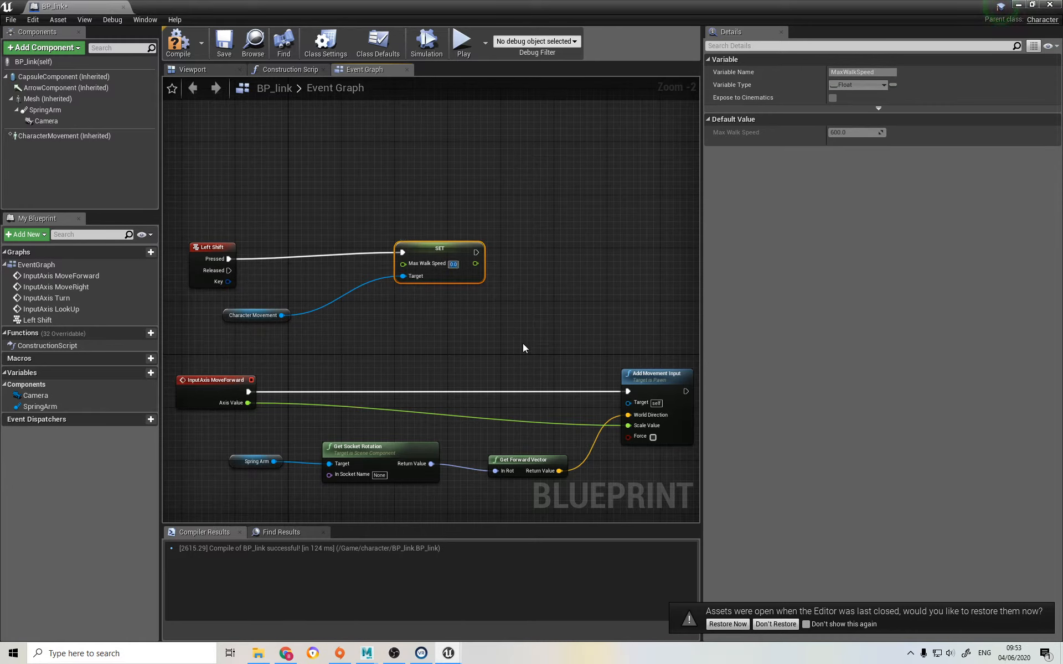
{"action": "type", "text": "600.0"}
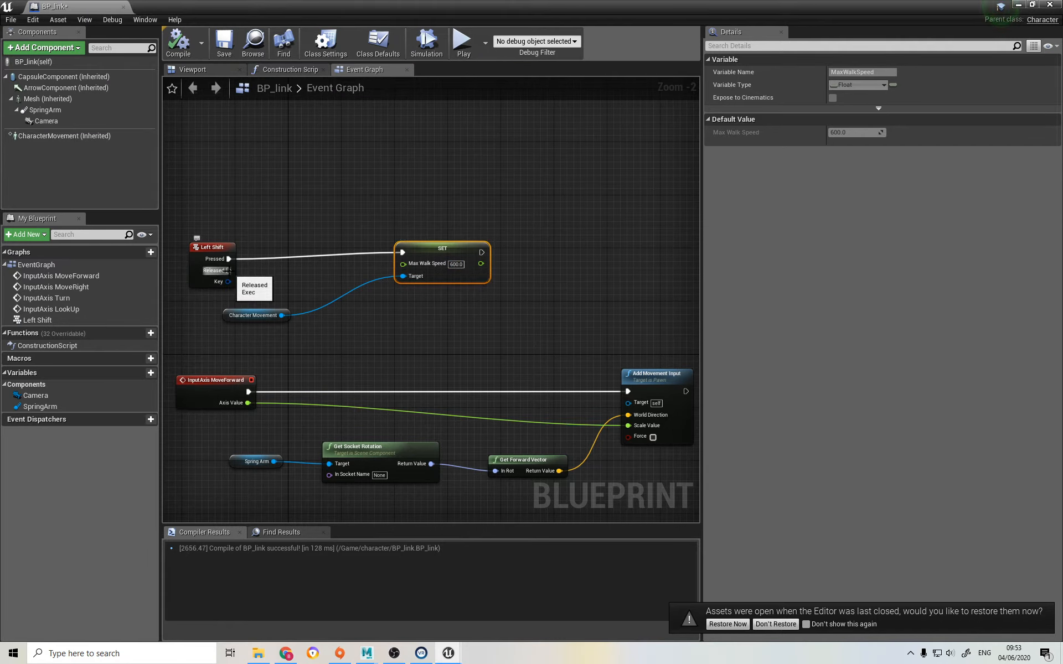
Duplicate the Set Max Walk Speed node, connect the copy to Left Shift's Released output with a value of 300, and compile.
{"action": "key", "text": "ctrl+c"}
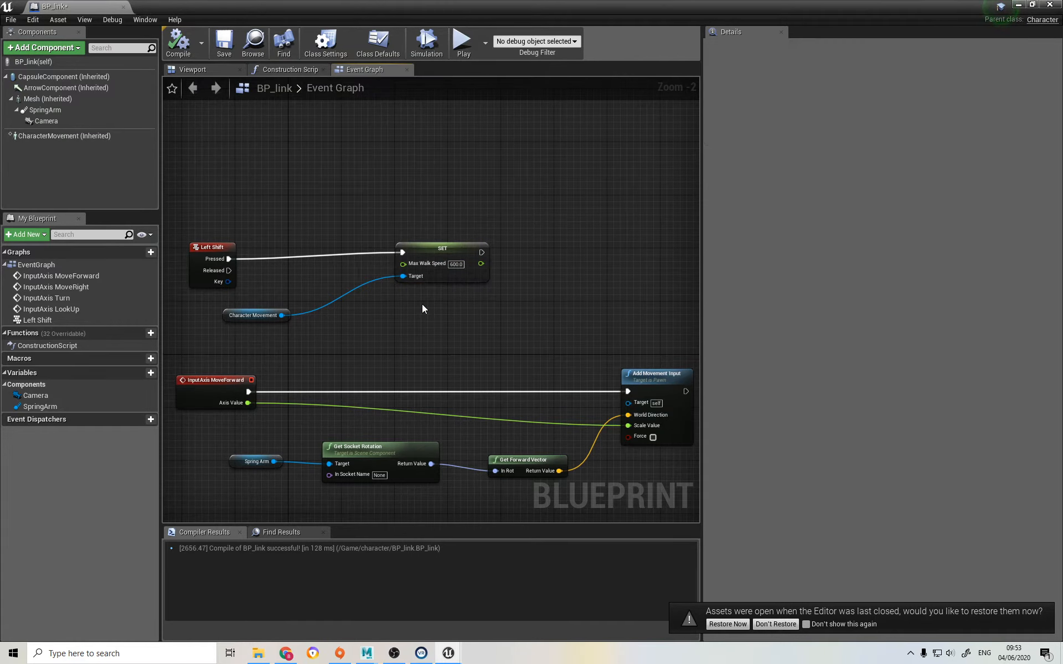
{"action": "key", "text": "ctrl+v"}
{"action": "left_click_drag", "start_coordinate": [433, 313], "coordinate": [228, 271]}
{"action": "left_click_drag", "start_coordinate": [477, 332], "coordinate": [458, 326]}
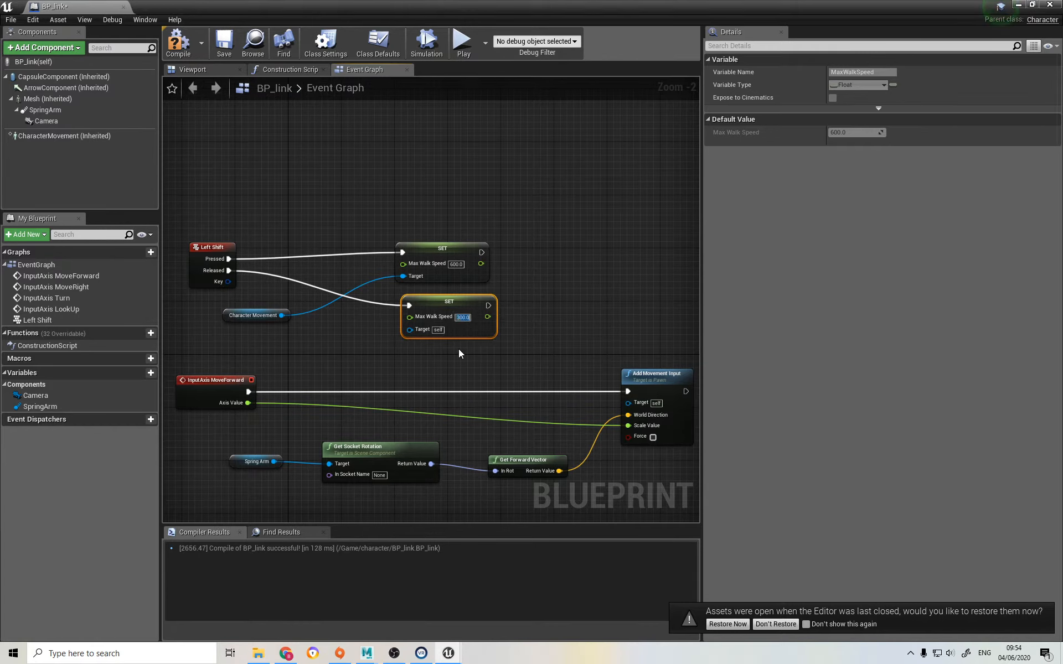
{"action": "type", "text": "300"}
{"action": "key", "text": "Return"}
{"action": "left_click", "coordinate": [178, 45]}
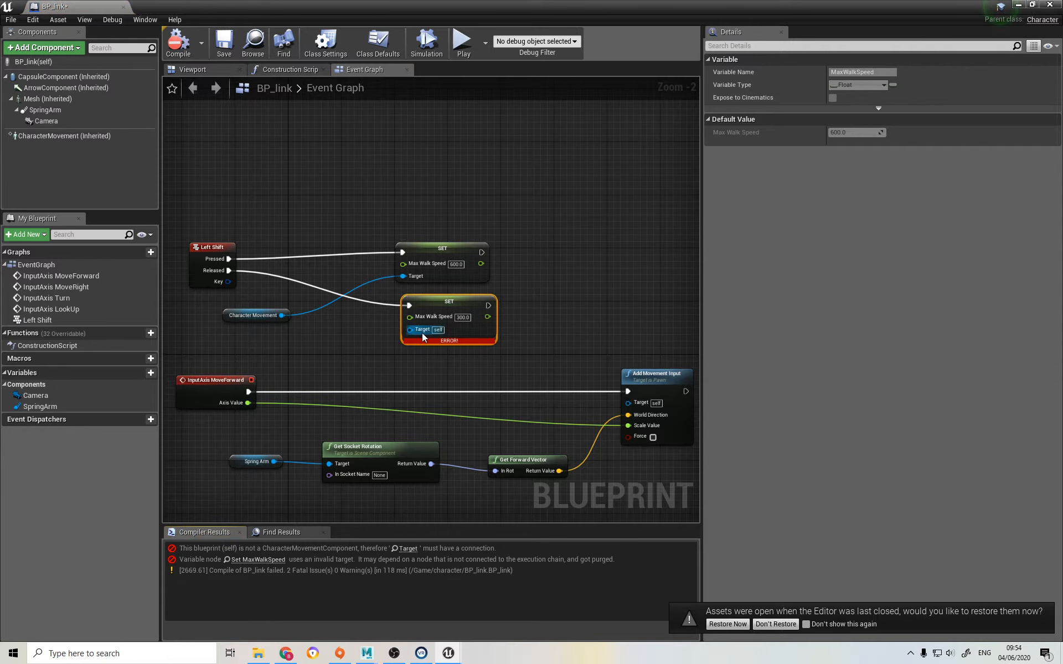
Connect the Character Movement reference to the Target of the second Set Max Walk Speed node and recompile.
{"action": "left_click_drag", "start_coordinate": [282, 315], "coordinate": [337, 329]}
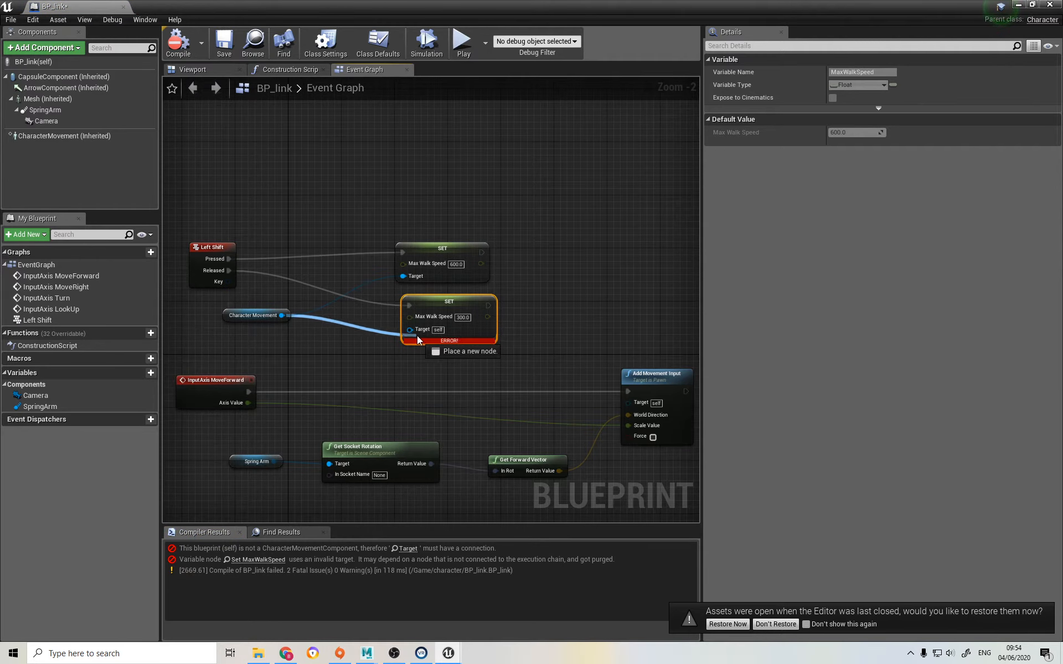
{"action": "left_click_drag", "start_coordinate": [420, 337], "coordinate": [412, 331]}
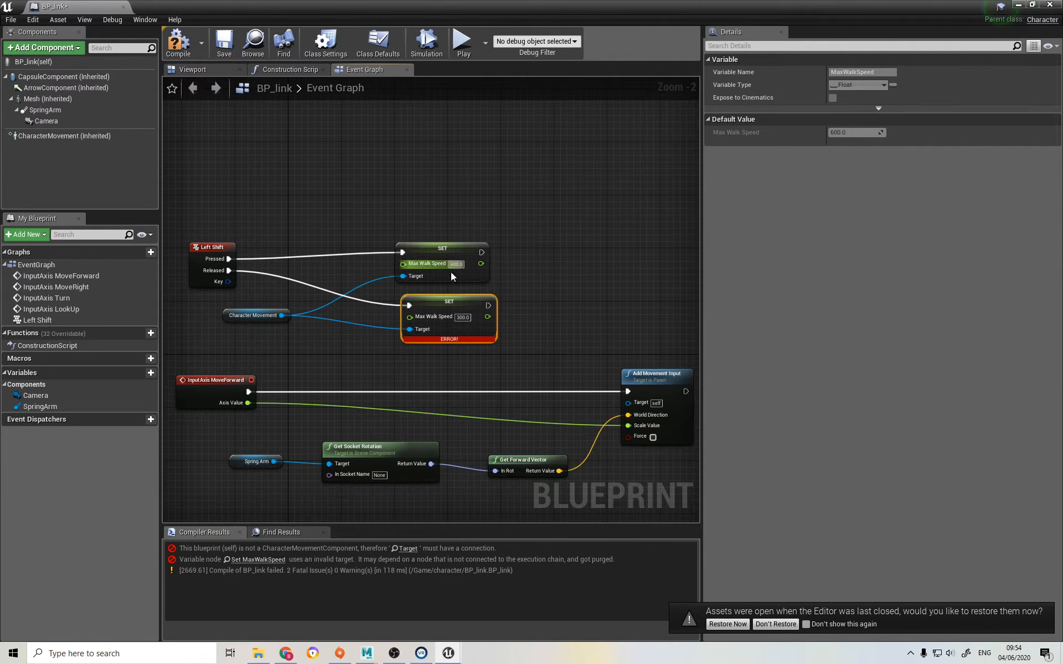
{"action": "left_click", "coordinate": [182, 41]}
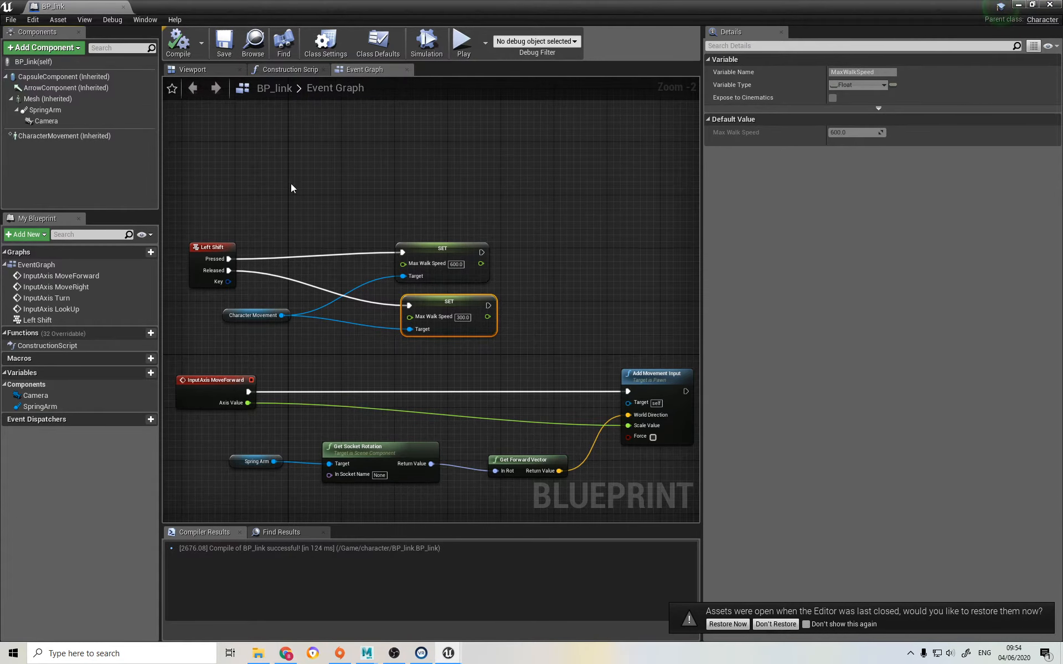
Set the CharacterMovement component's default Max Walk Speed to 300, compile BP_link and return to the level.
{"action": "left_click", "coordinate": [64, 135]}
{"action": "left_click", "coordinate": [852, 379]}
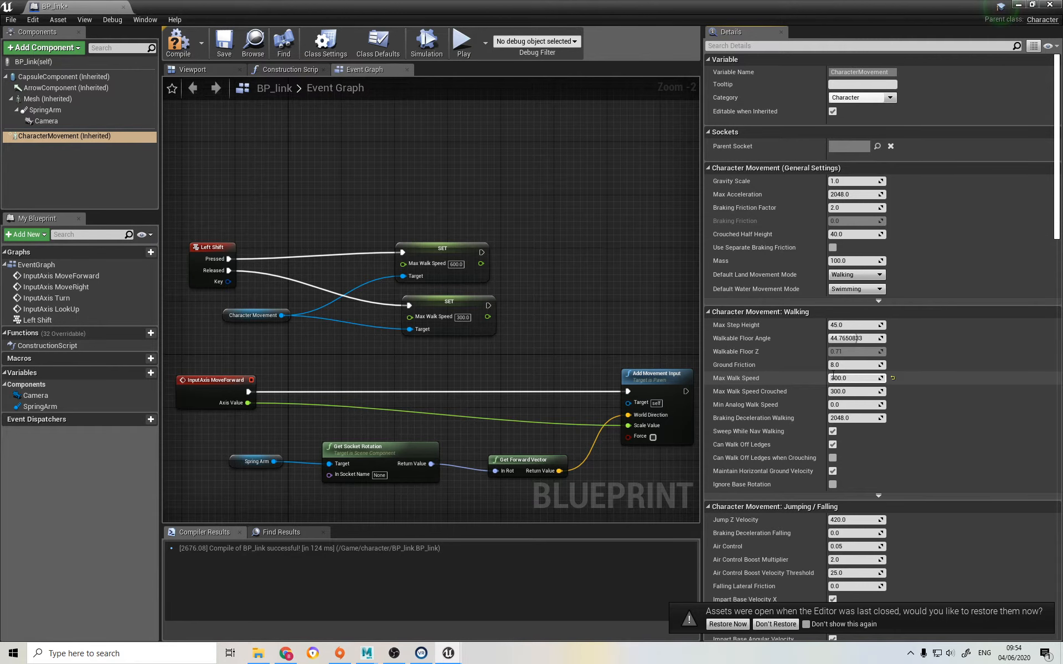
{"action": "left_click", "coordinate": [188, 53]}
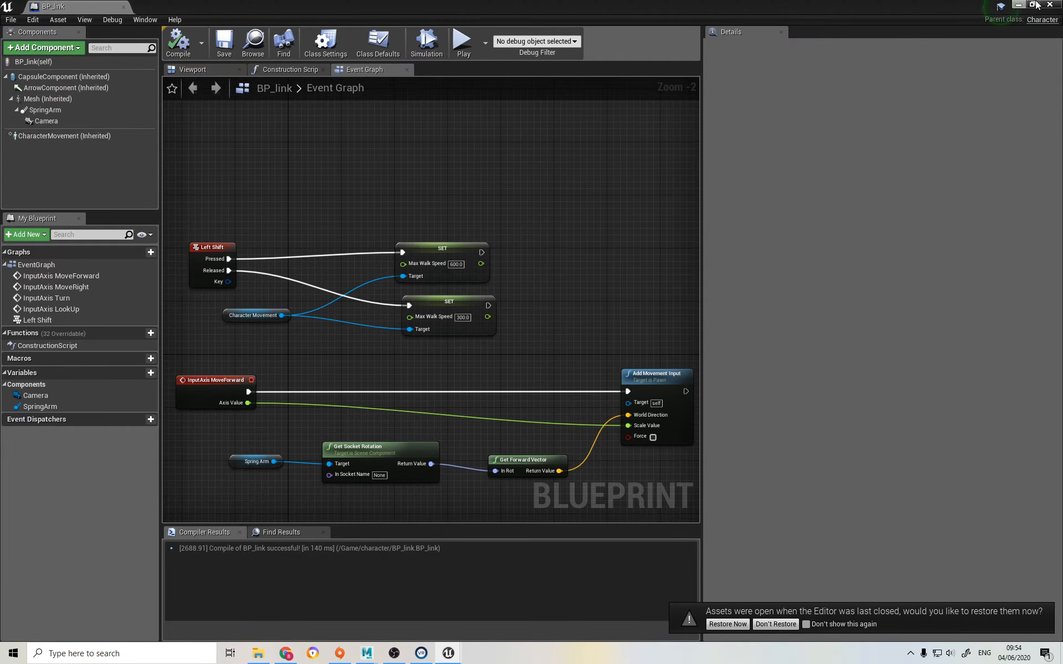
{"action": "left_click", "coordinate": [1017, 5]}
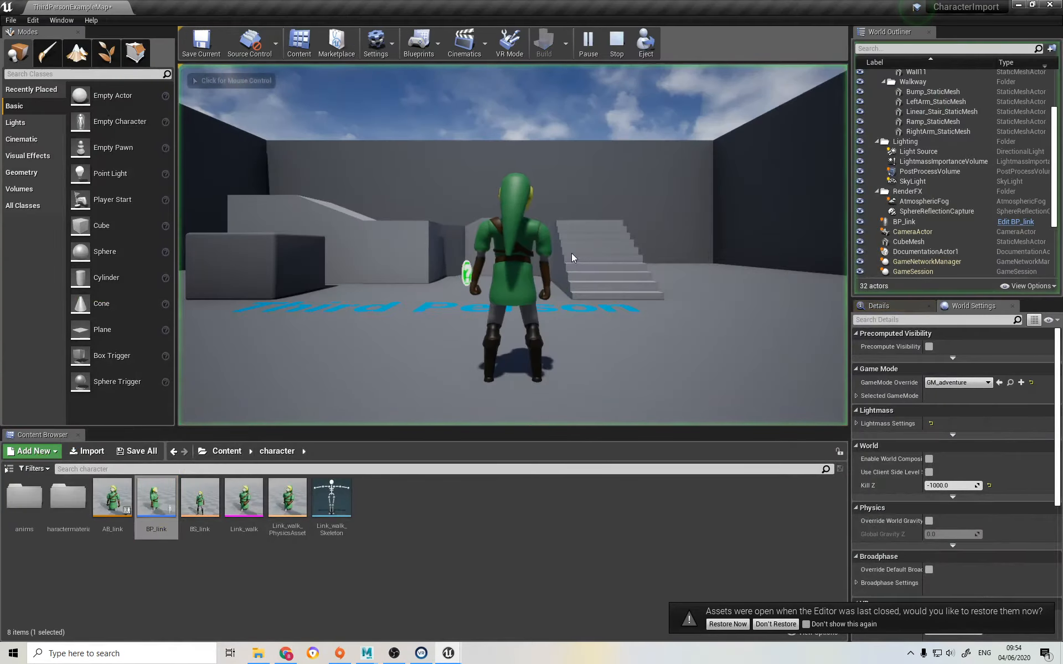
Playtest the level by walking the character forward, sideways and backward to check its movement, and stop the session.
{"action": "key", "text": "w"}
{"action": "key", "text": "d"}
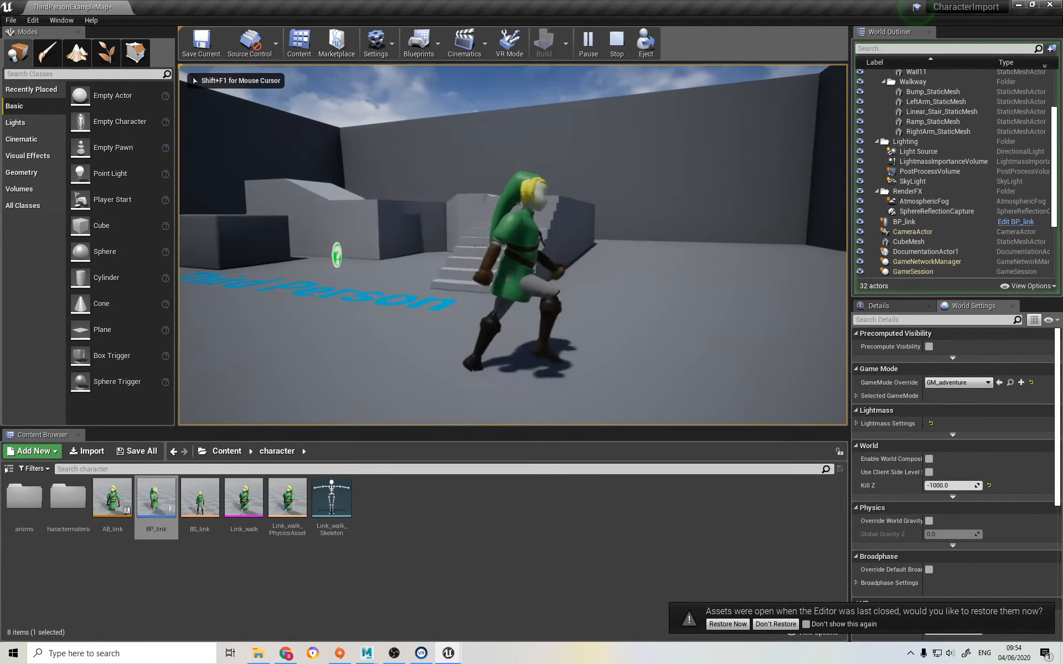
{"action": "key", "text": "w"}
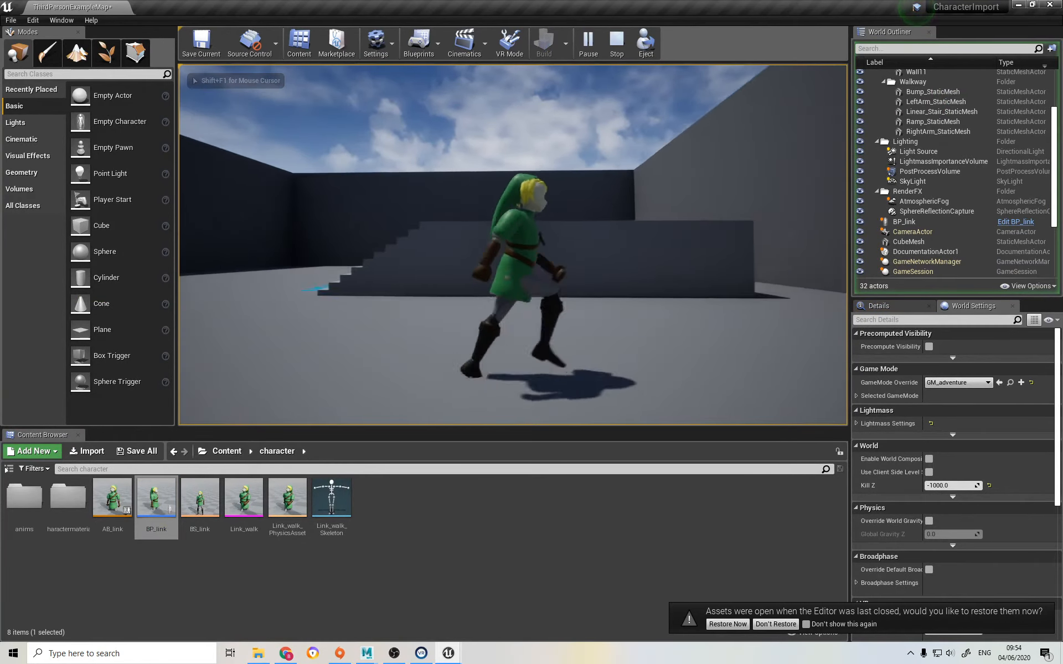
{"action": "key", "text": "a"}
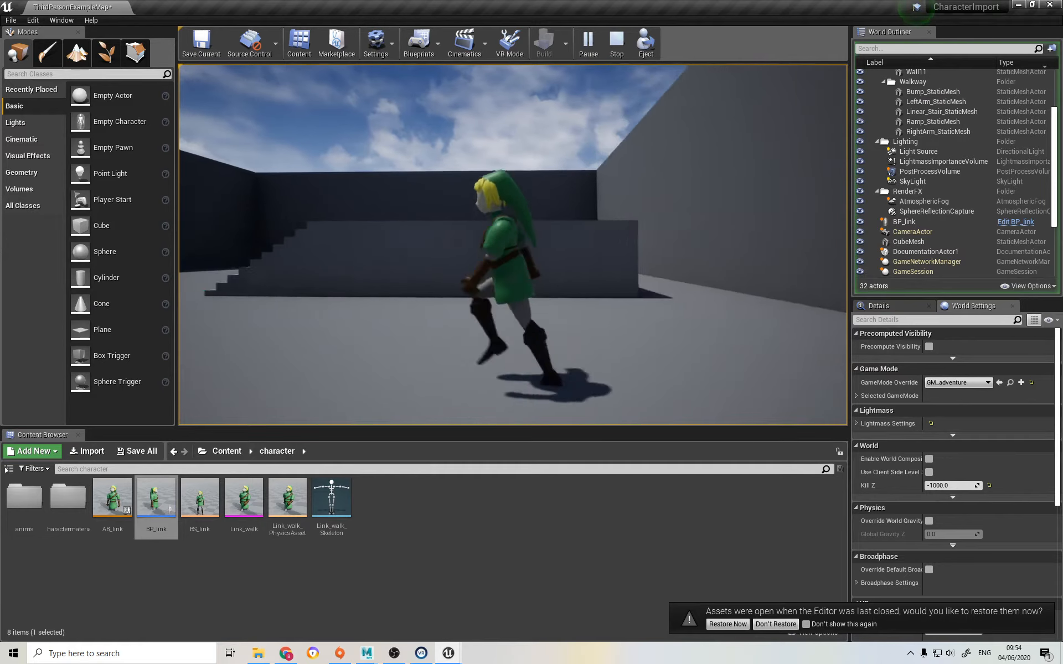
{"action": "key", "text": "w"}
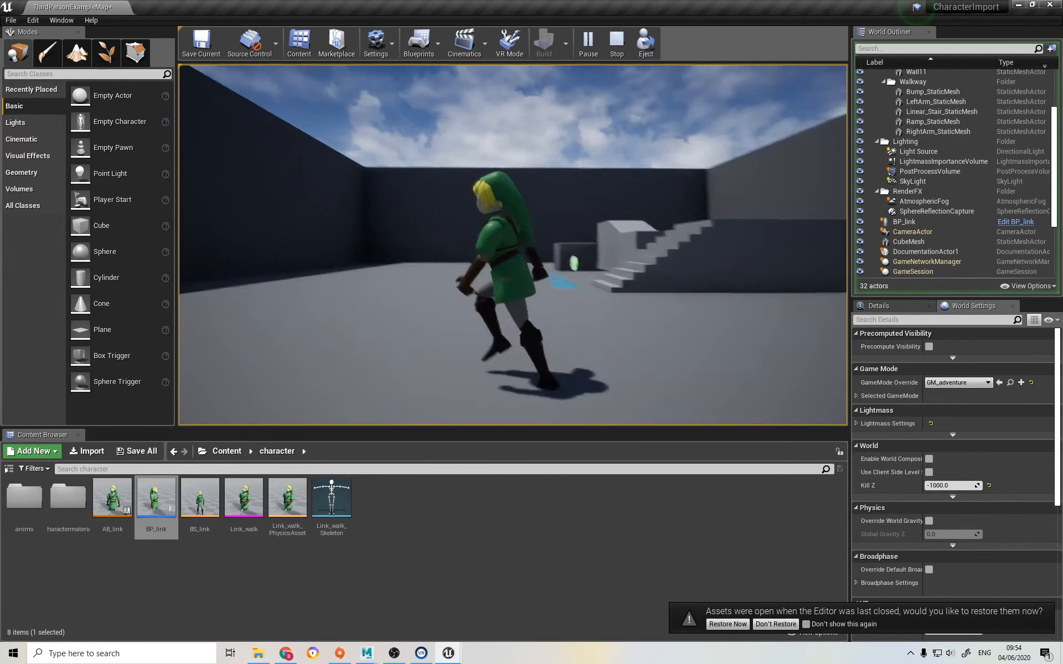
{"action": "key", "text": "s"}
{"action": "key", "text": "w"}
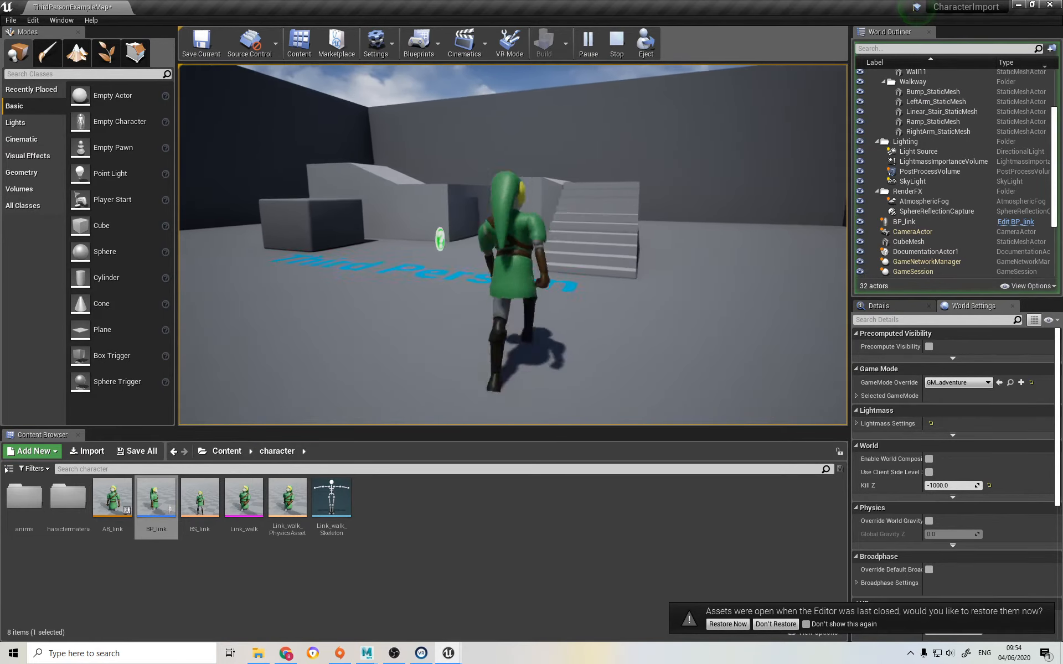
{"action": "key", "text": "a"}
{"action": "key", "text": "shift+F1"}
{"action": "key", "text": "Escape"}
Preview the BS_link blend space at MoveSpeed 100 and Jump 0, and check the Max Walk Speed values in BP_link's event graph.
{"action": "double_click", "coordinate": [210, 501]}
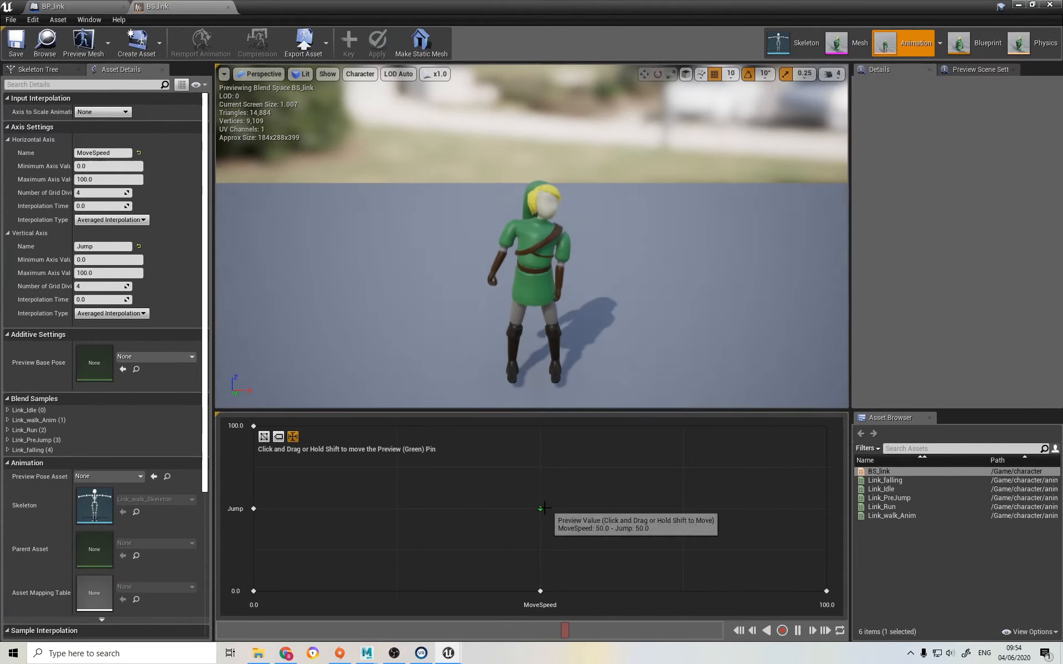
{"action": "left_click_drag", "start_coordinate": [541, 509], "coordinate": [829, 592]}
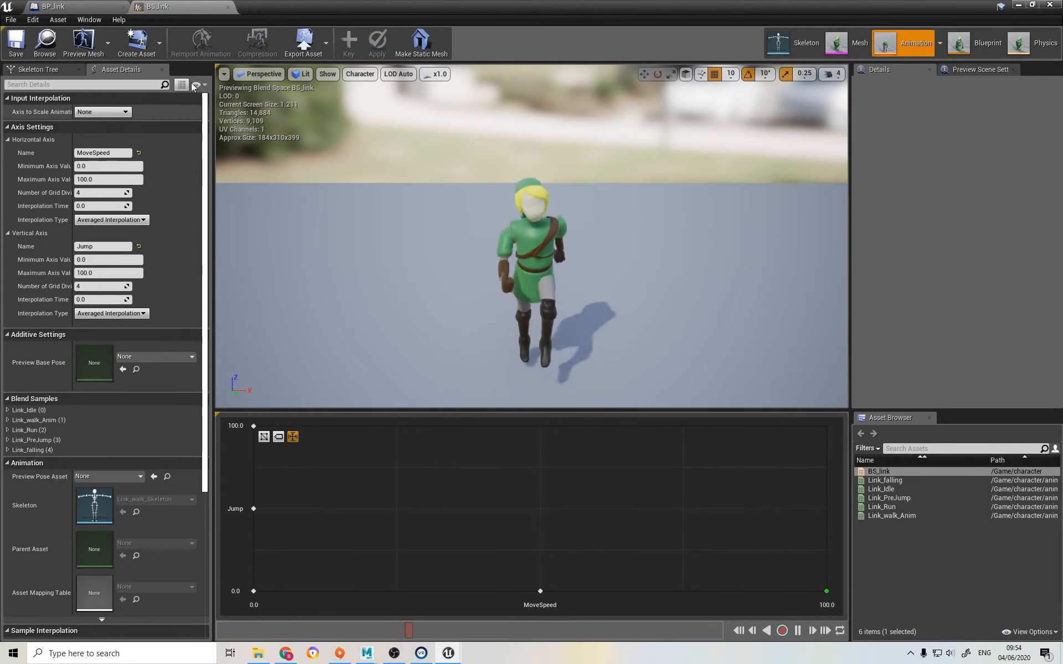
{"action": "left_click", "coordinate": [50, 5]}
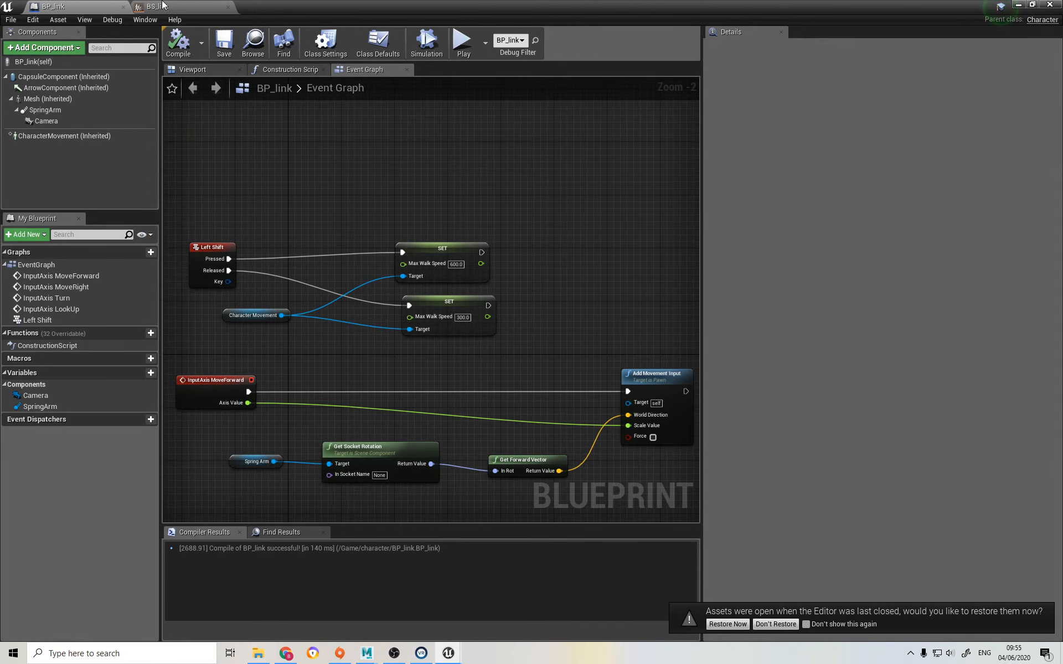
{"action": "left_click", "coordinate": [163, 5]}
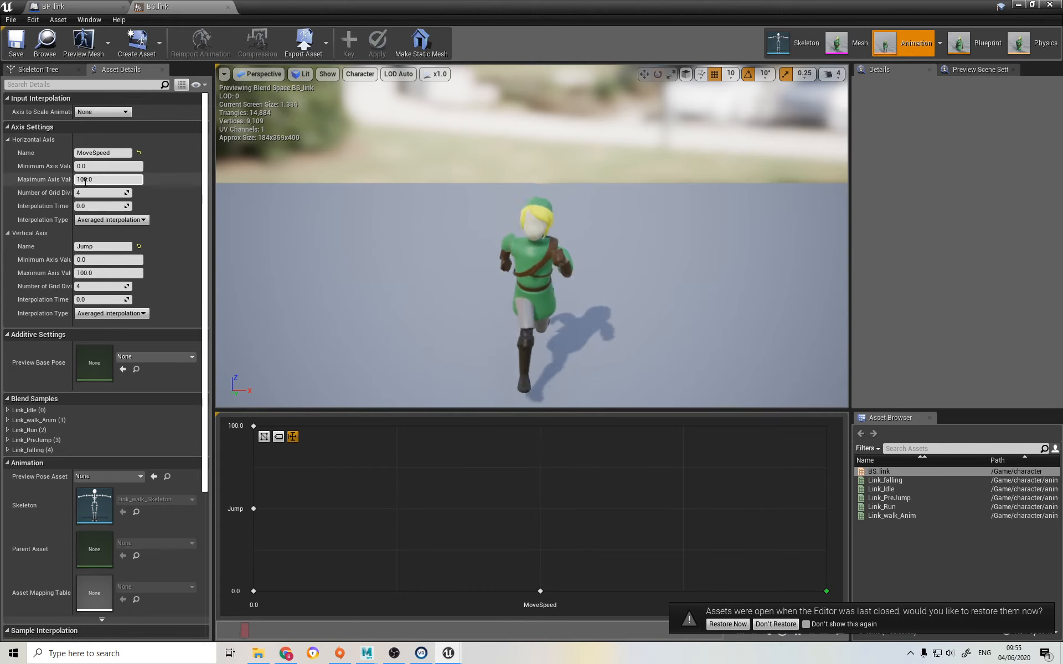
Set the MoveSpeed axis maximum in BS_link to 600, save the blend space and return to the level.
{"action": "left_click", "coordinate": [98, 178]}
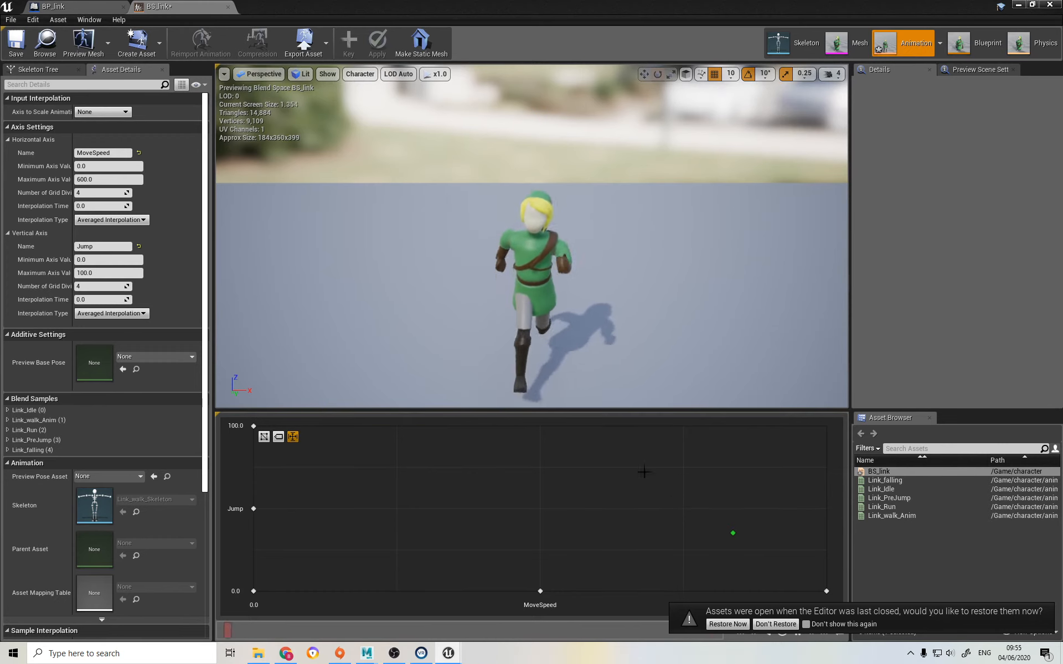
{"action": "left_click", "coordinate": [16, 44]}
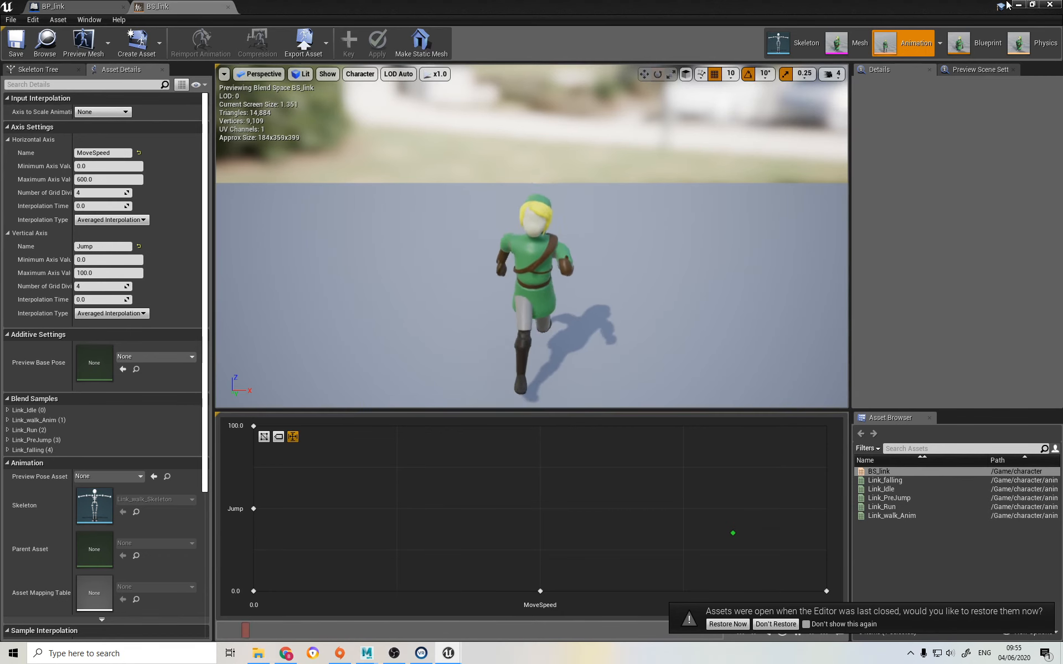
{"action": "left_click", "coordinate": [1018, 5]}
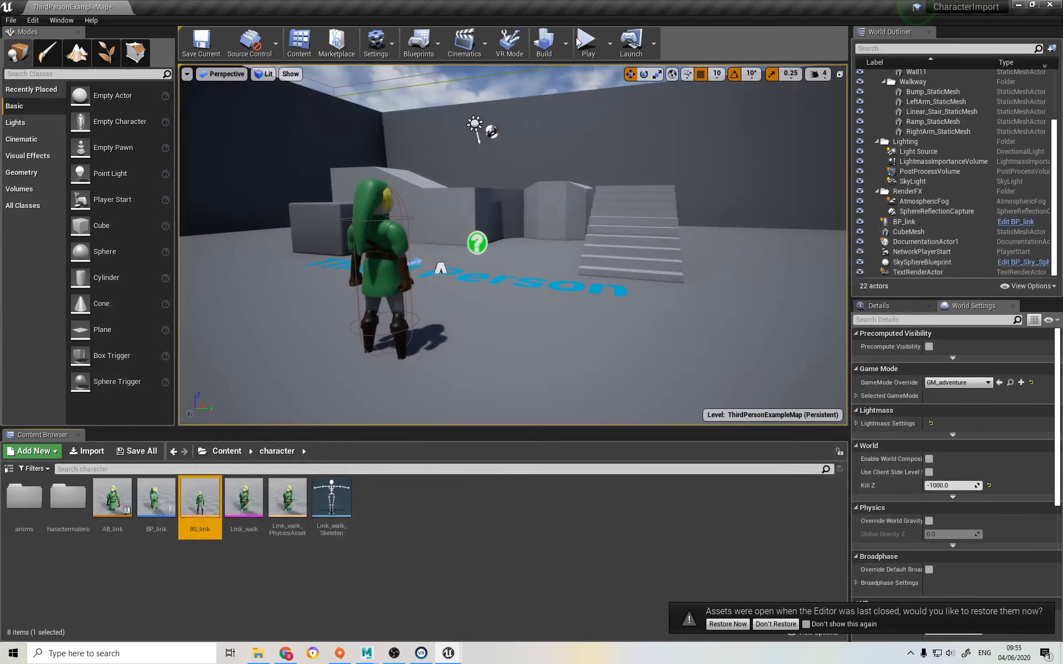
Playtest the level, moving the character around the arena at walking and sprinting speed to check the idle, walk and run animations.
{"action": "key", "text": "w"}
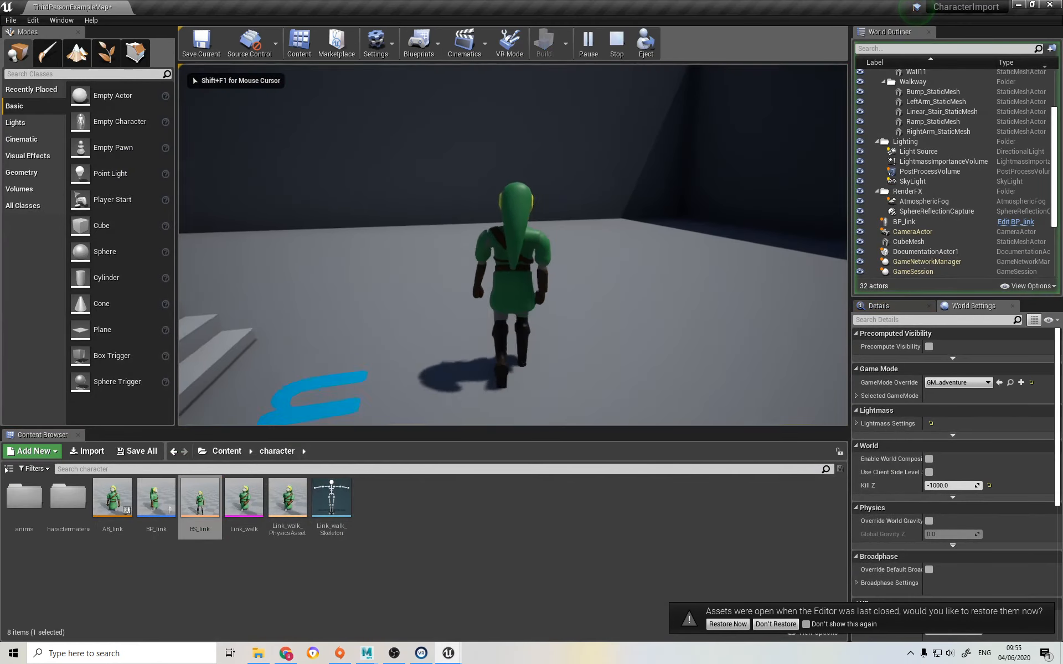
{"action": "key", "text": "w"}
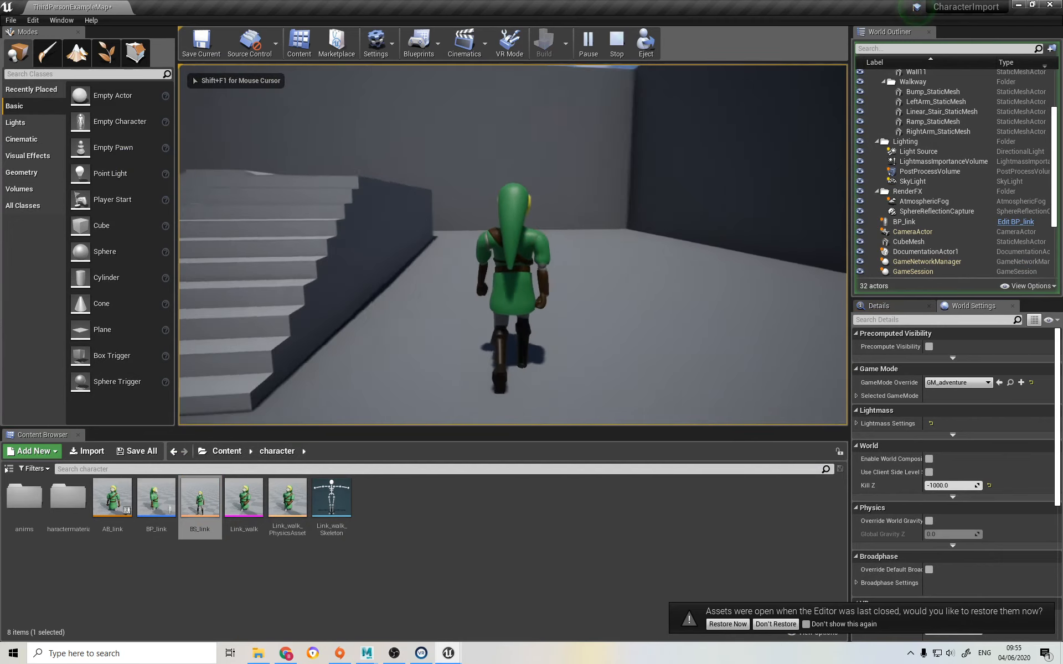
{"action": "key", "text": "w"}
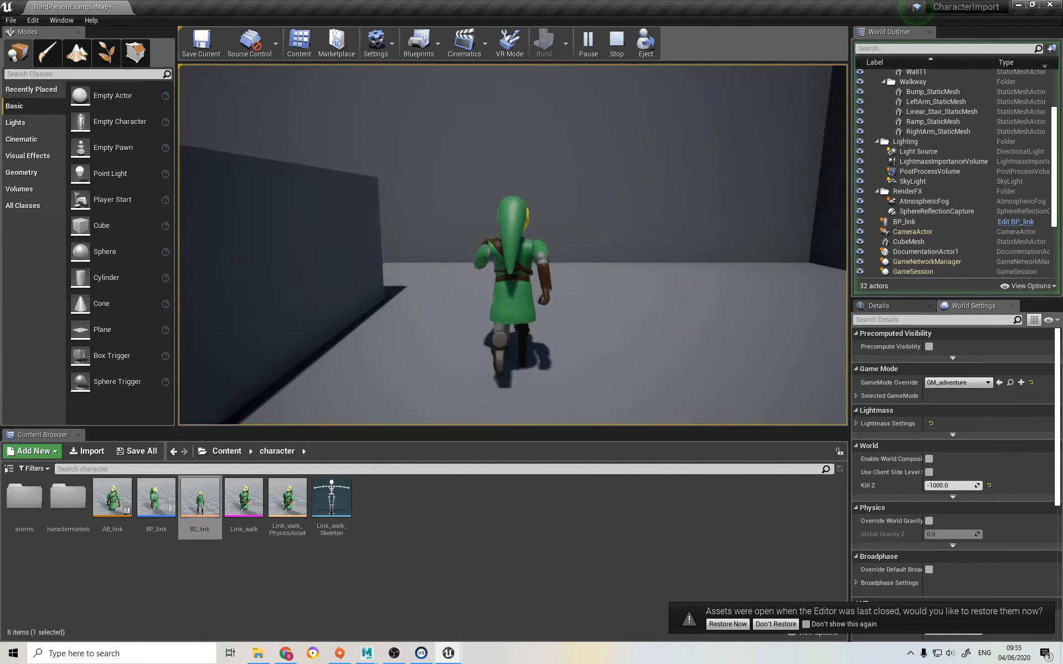
{"action": "key", "text": "w"}
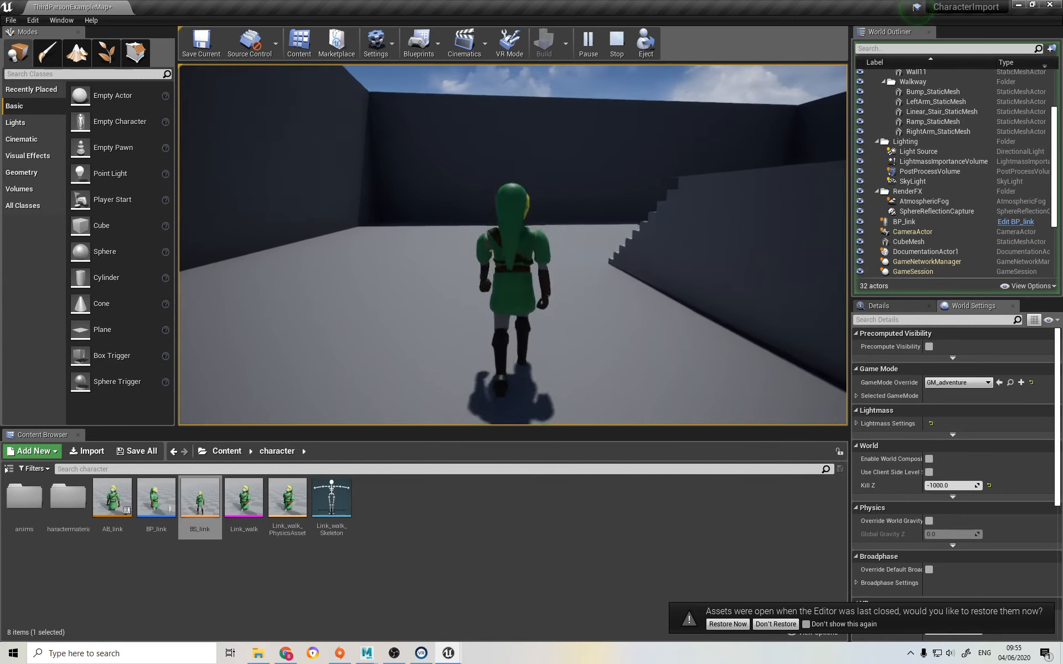
{"action": "key", "text": "w"}
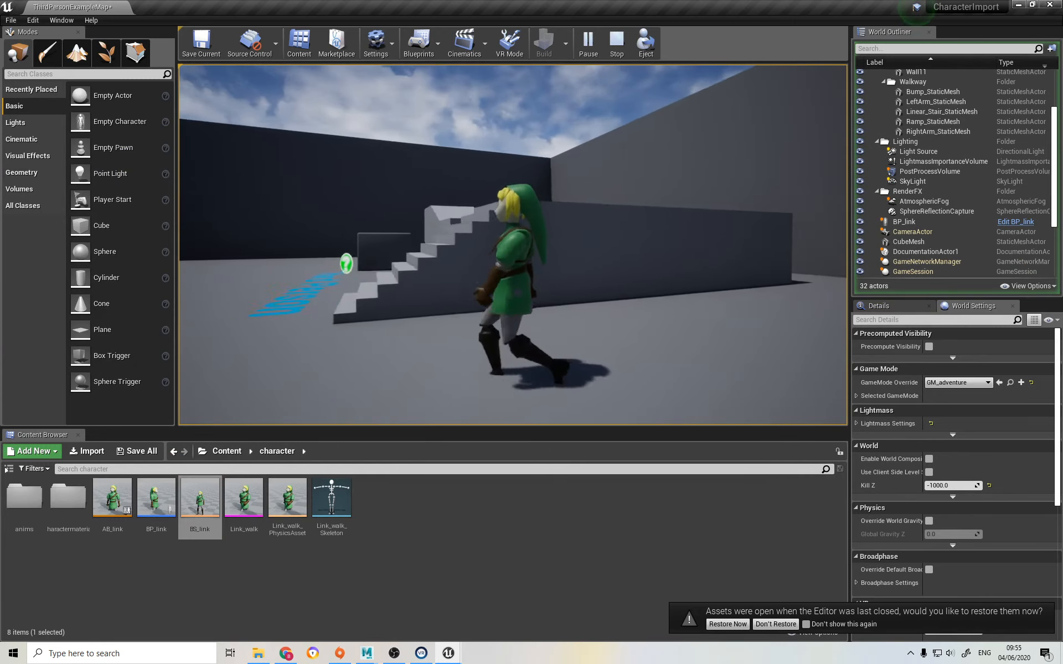
{"action": "key", "text": "w"}
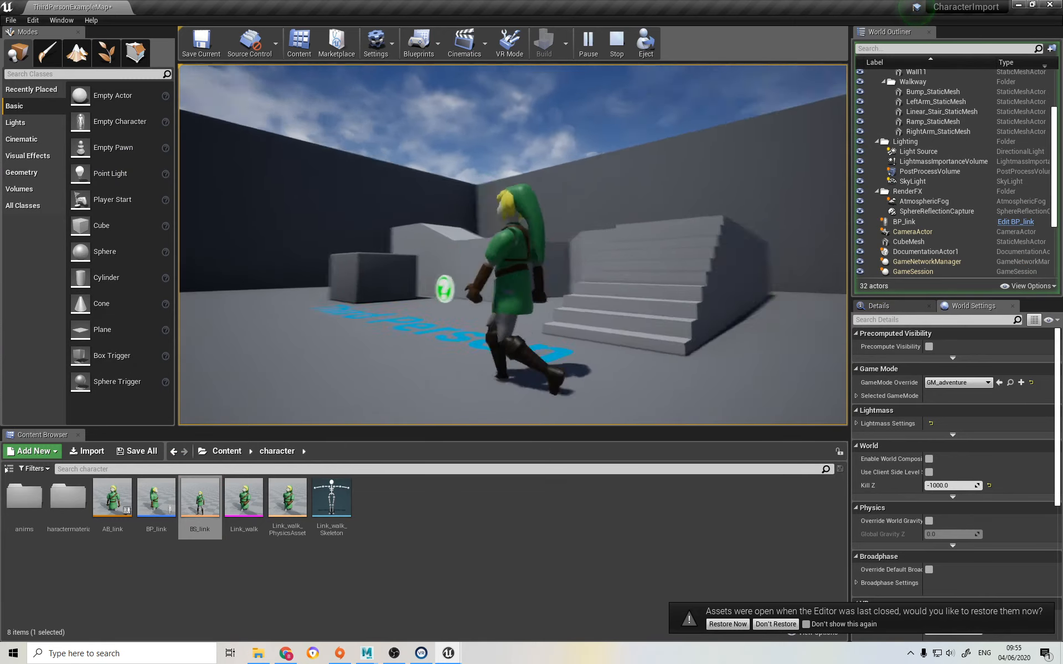
{"action": "key", "text": "w"}
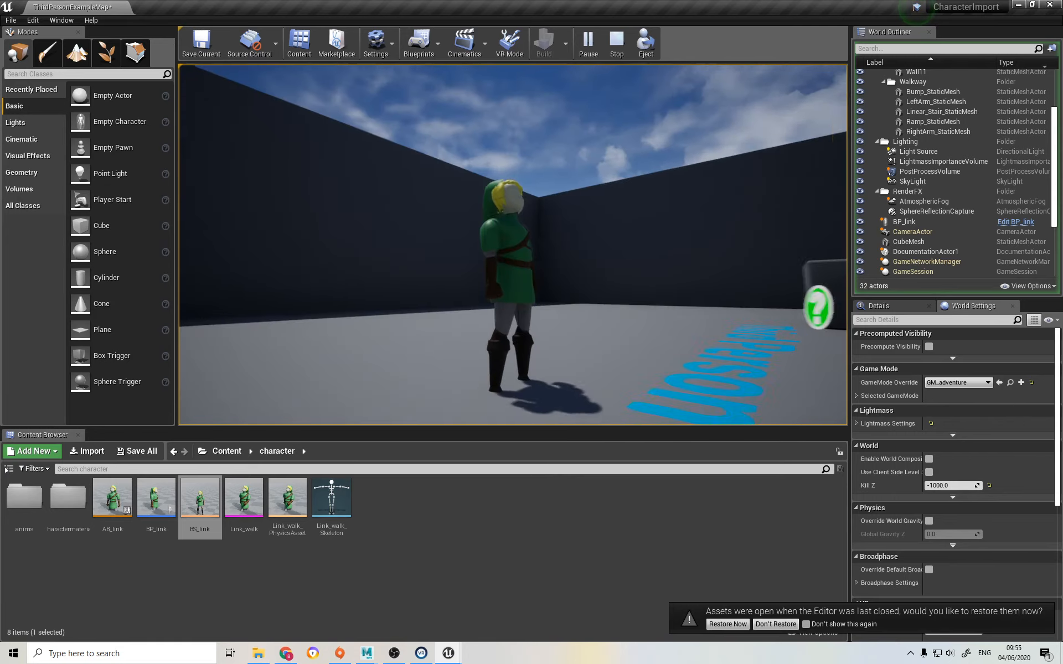
{"action": "key", "text": "w"}
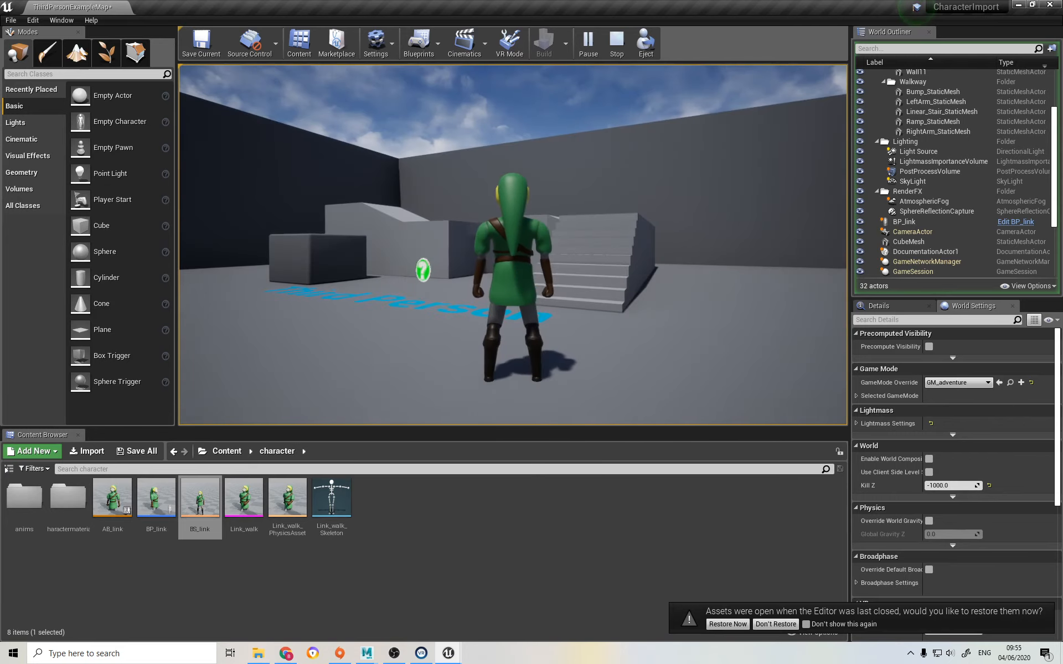
{"action": "key", "text": "w"}
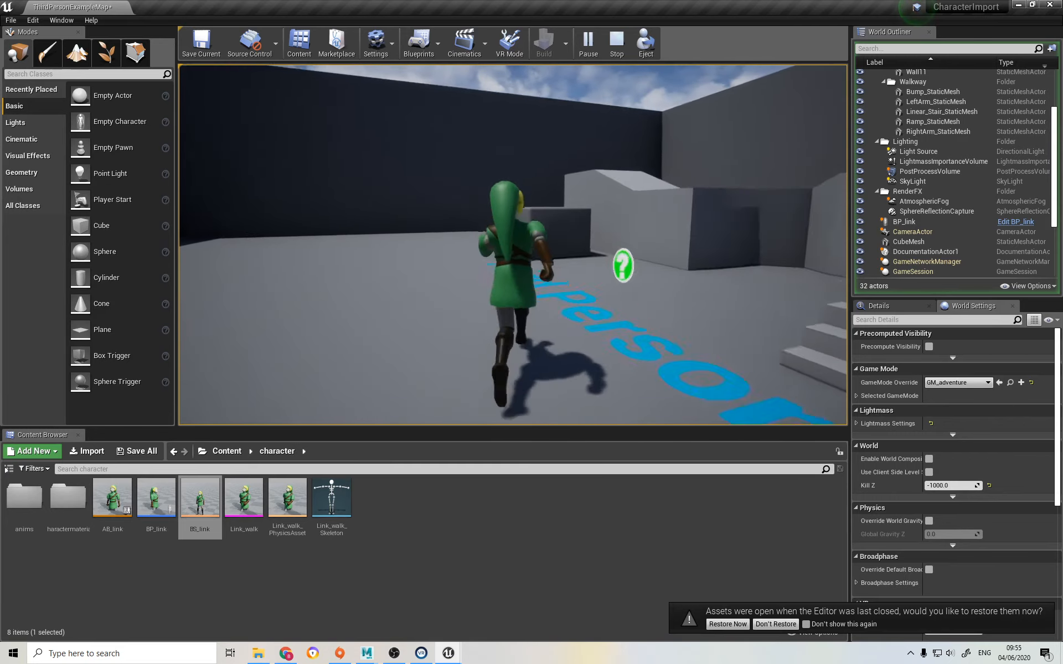
{"action": "key", "text": "w"}
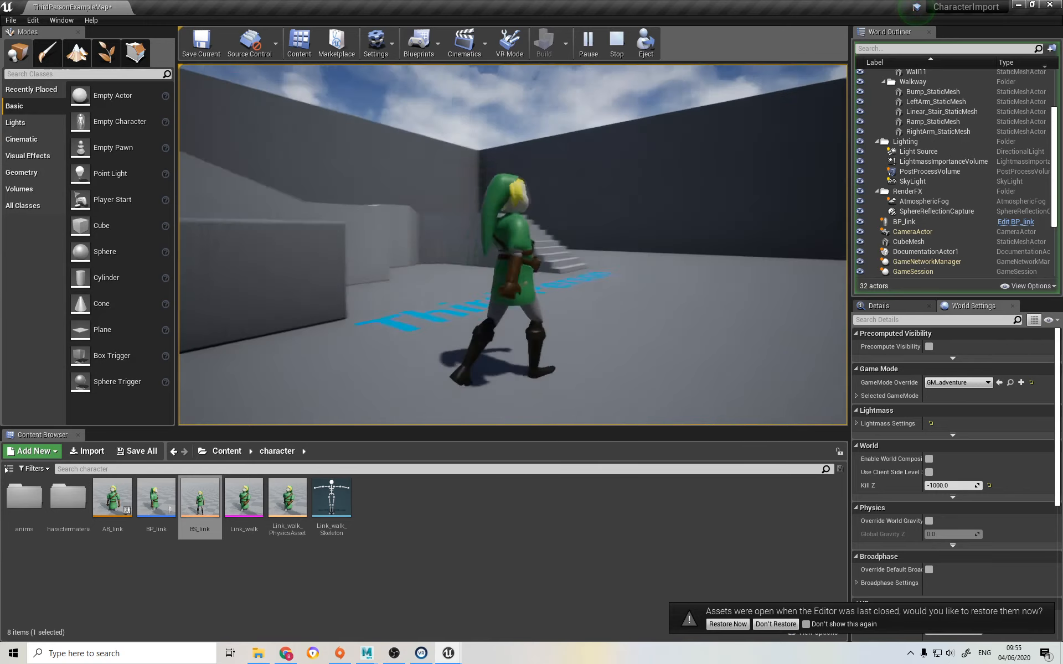
{"action": "key", "text": "d"}
{"action": "key", "text": "w"}
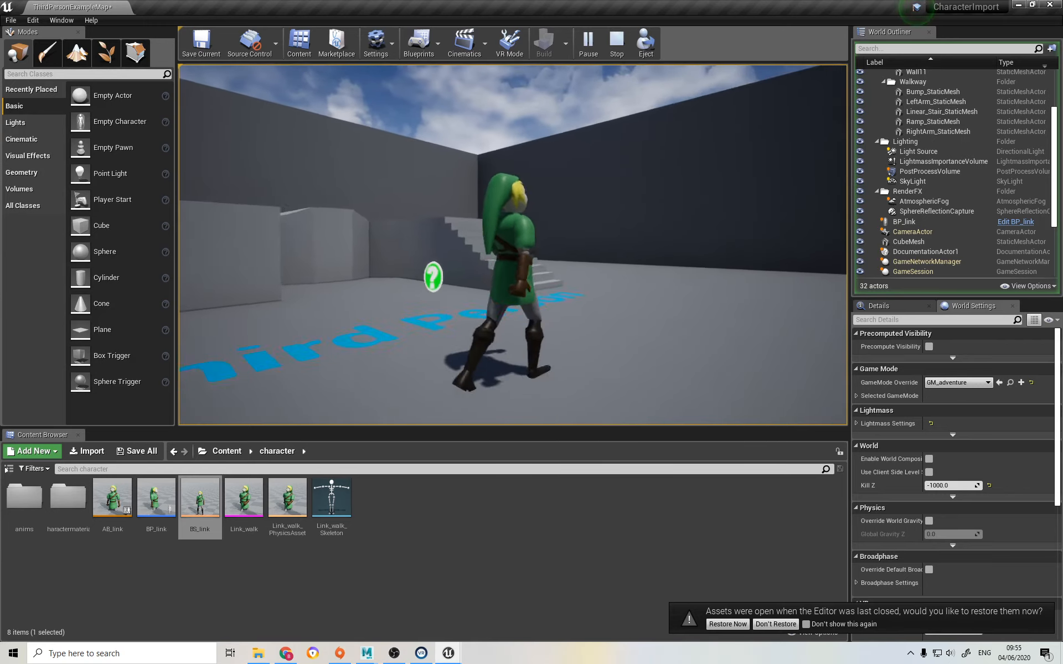
{"action": "key", "text": "w"}
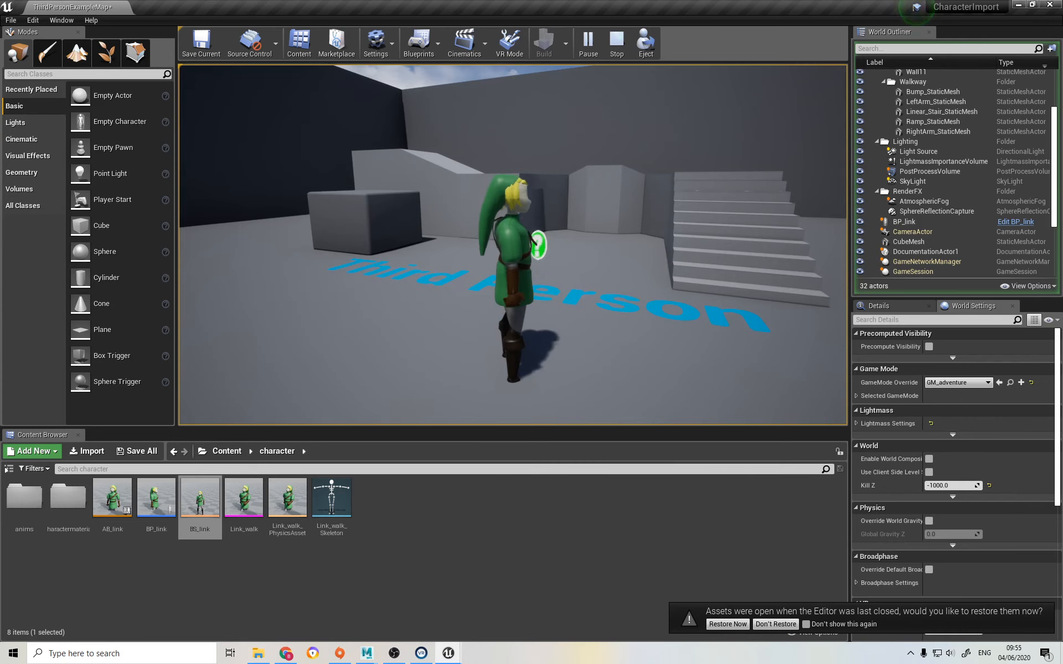
{"action": "key", "text": "w"}
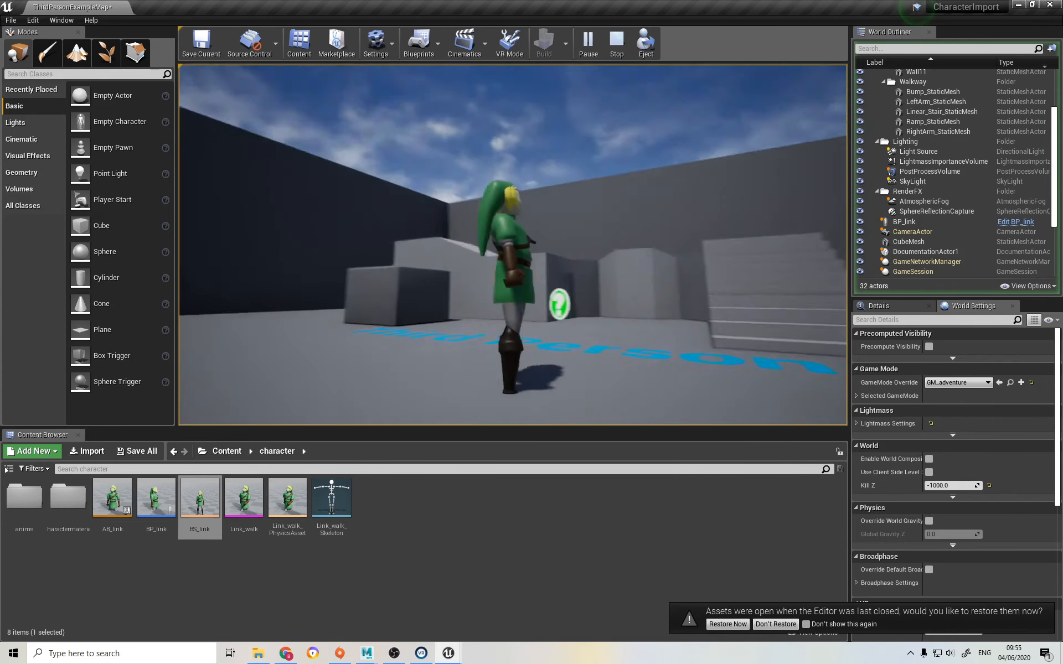
{"action": "key", "text": "w"}
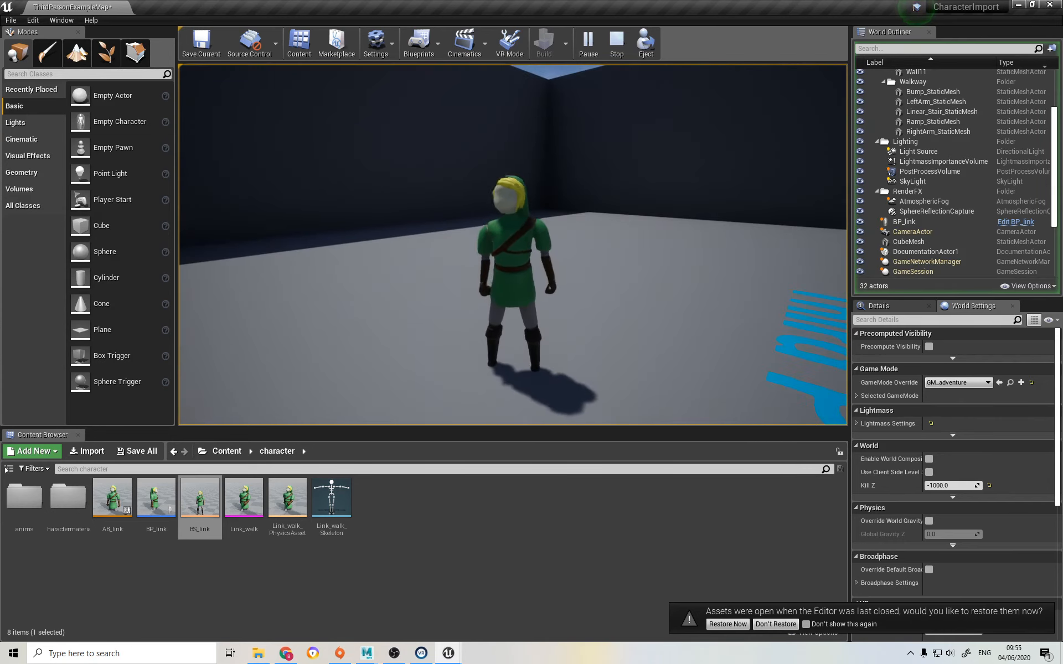